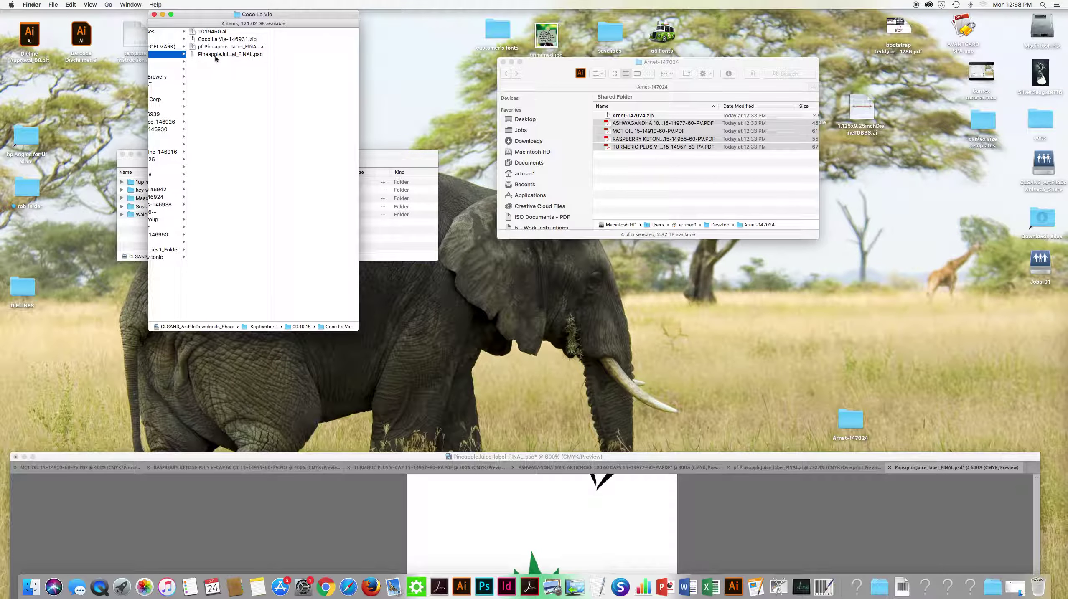
- Drag PineappleJuice_label_FINAL.psd from Finder onto the Photoshop Dock icon to open it
{"action": "left_click_drag", "start_coordinate": [217, 55], "coordinate": [747, 574]}
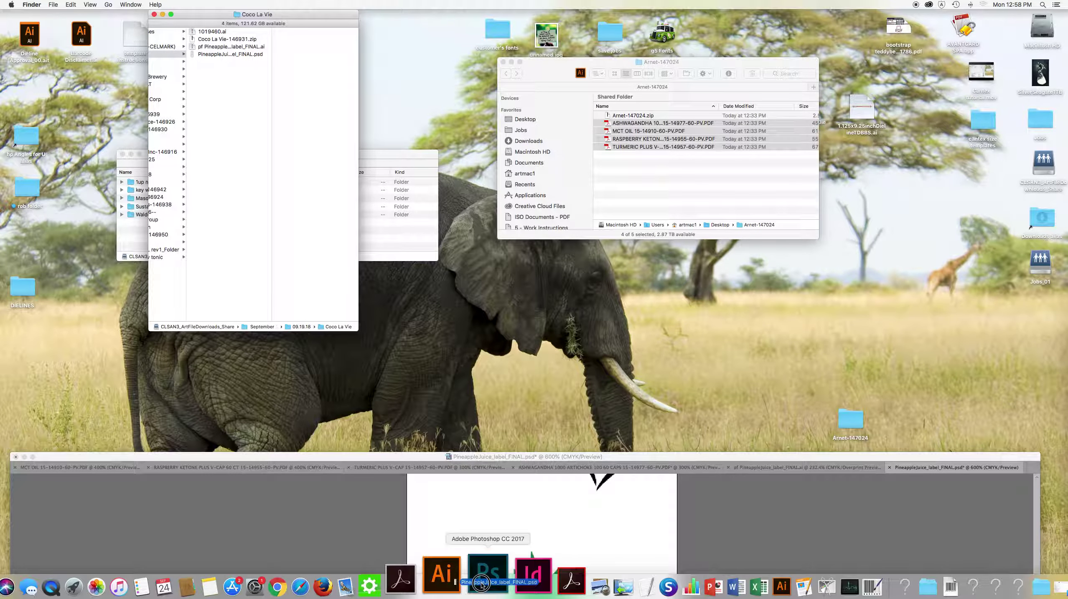
{"action": "left_click_drag", "start_coordinate": [747, 574], "coordinate": [482, 585]}
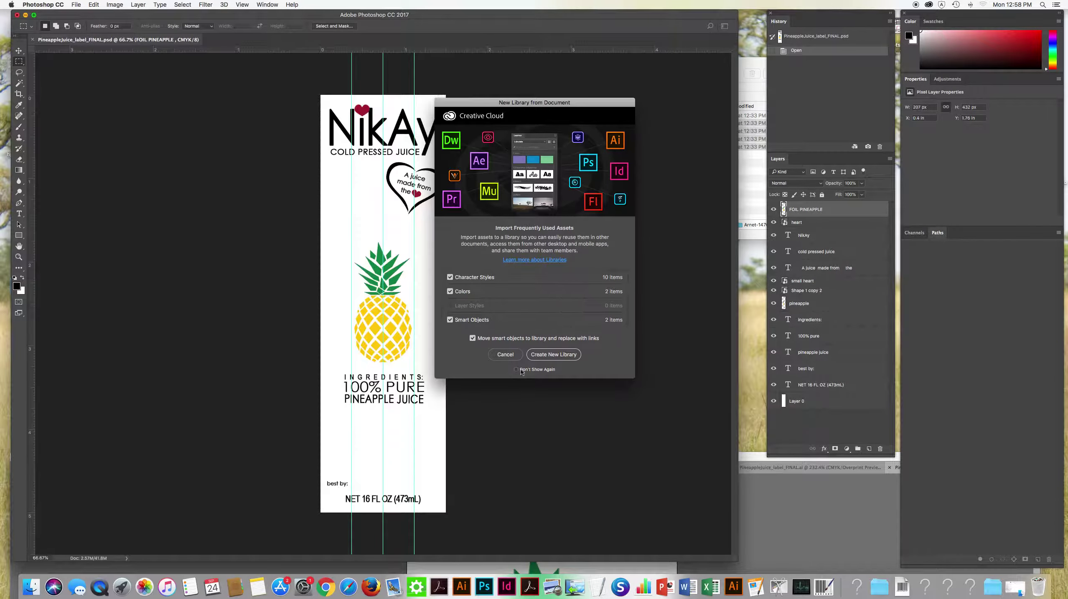
- Dismiss the library prompt and delete the layers from heart through Layer 0, keeping FOIL PINEAPPLE
{"action": "left_click", "coordinate": [507, 355]}
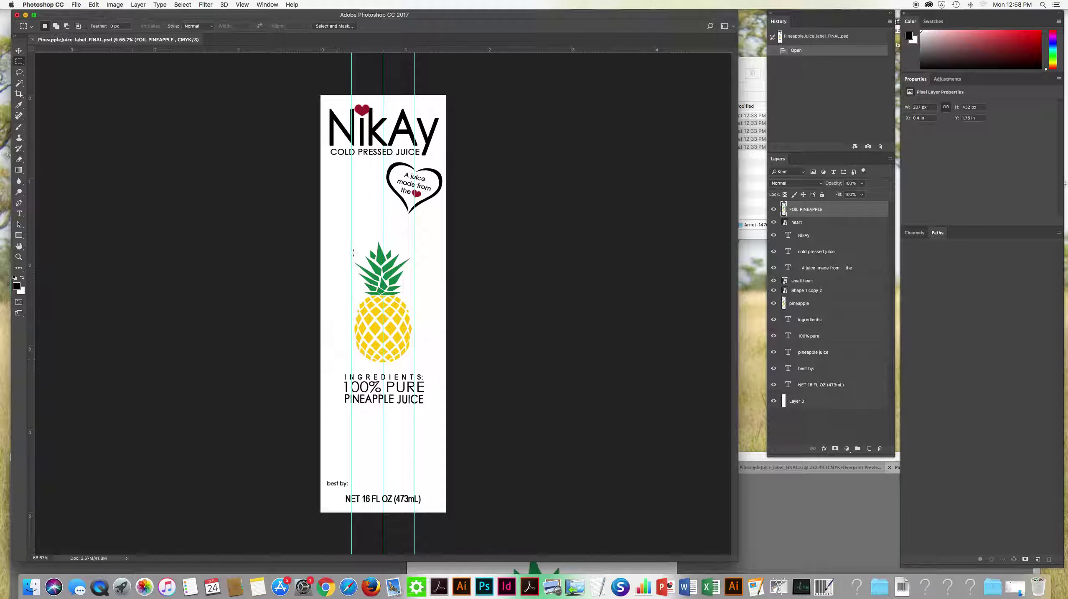
{"action": "left_click", "coordinate": [818, 224]}
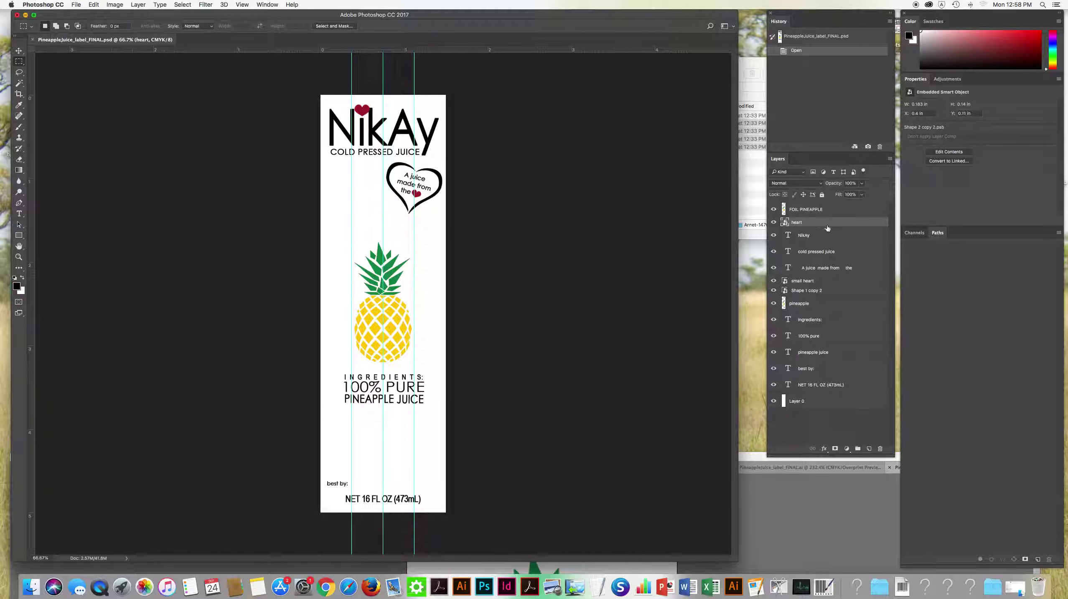
{"action": "left_click", "coordinate": [833, 404], "text": "shift"}
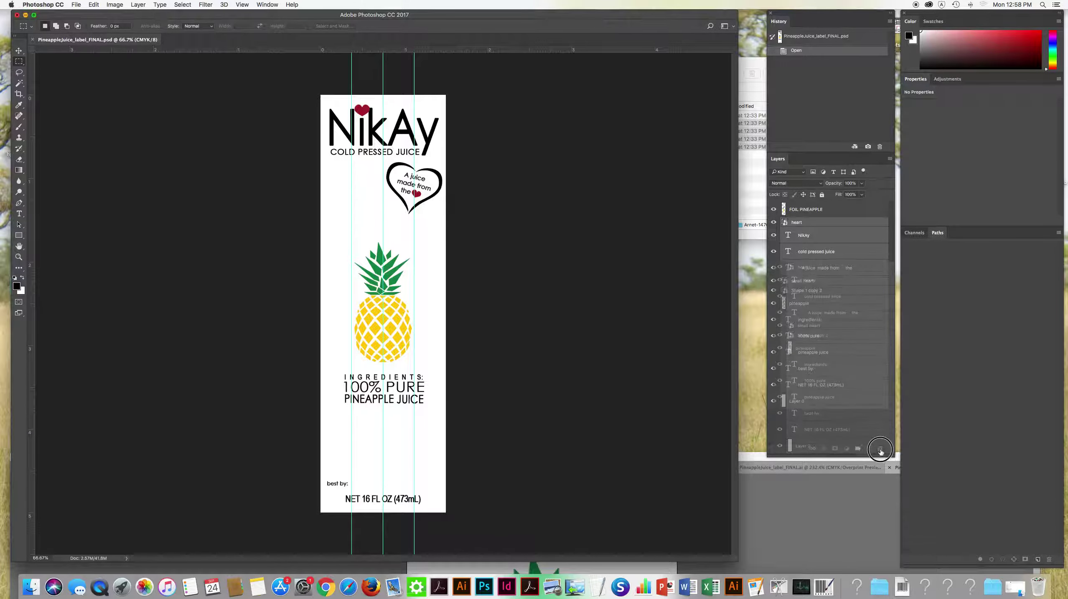
{"action": "left_click_drag", "start_coordinate": [860, 401], "coordinate": [880, 448]}
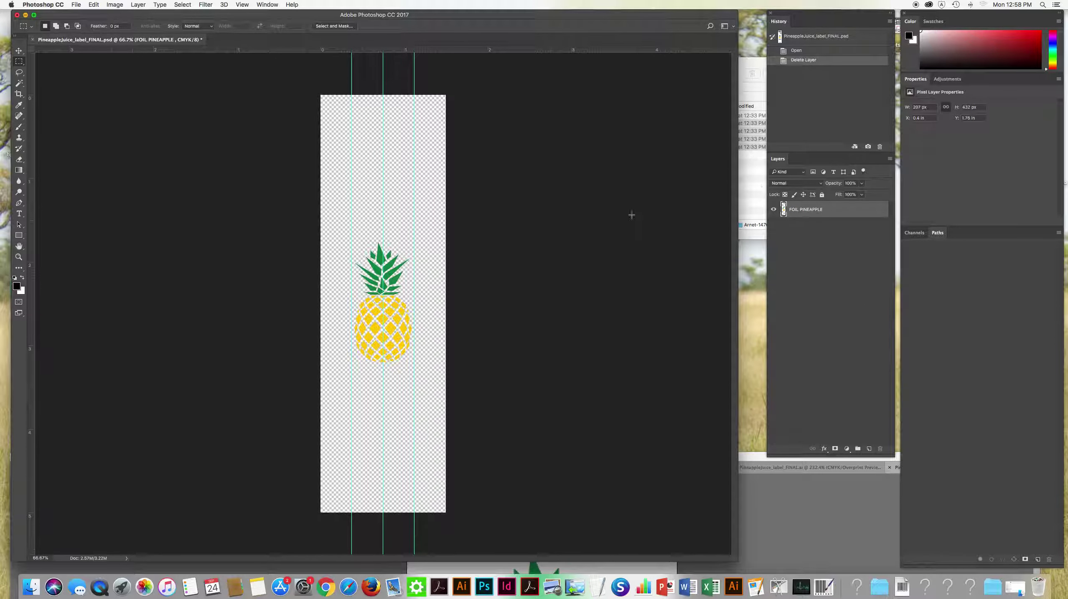
- Magic Wand the transparent area around the pineapple with Contiguous off
{"action": "left_click", "coordinate": [19, 106]}
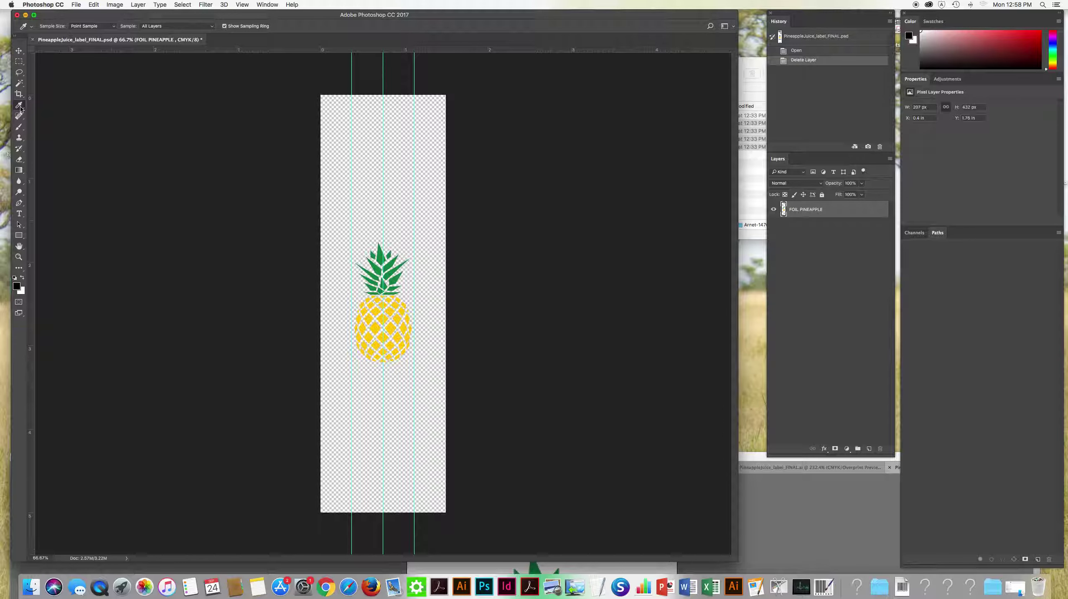
{"action": "left_click", "coordinate": [18, 84]}
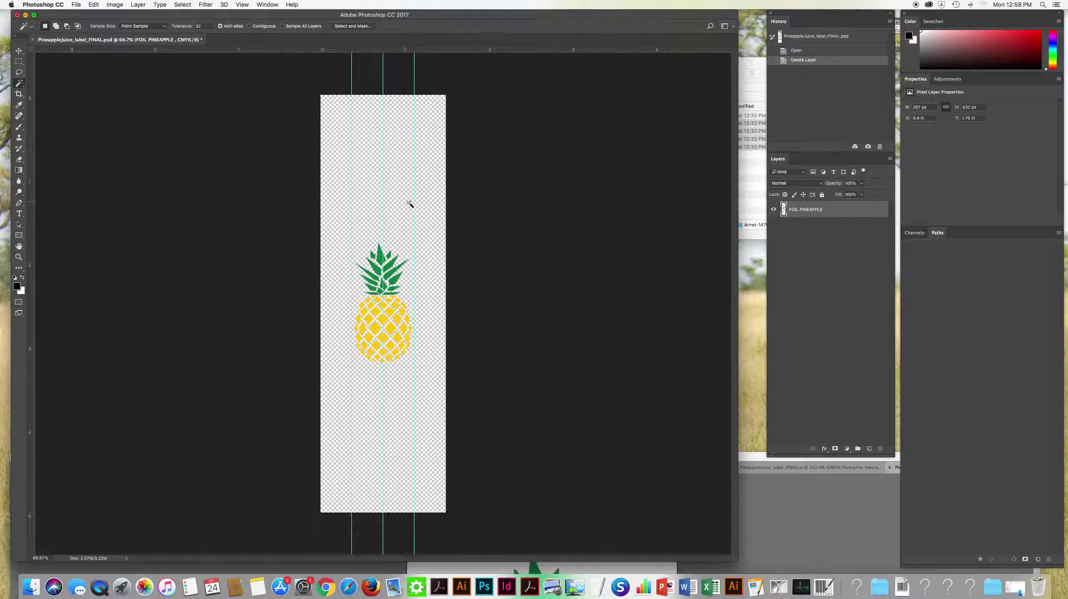
{"action": "left_click", "coordinate": [404, 228]}
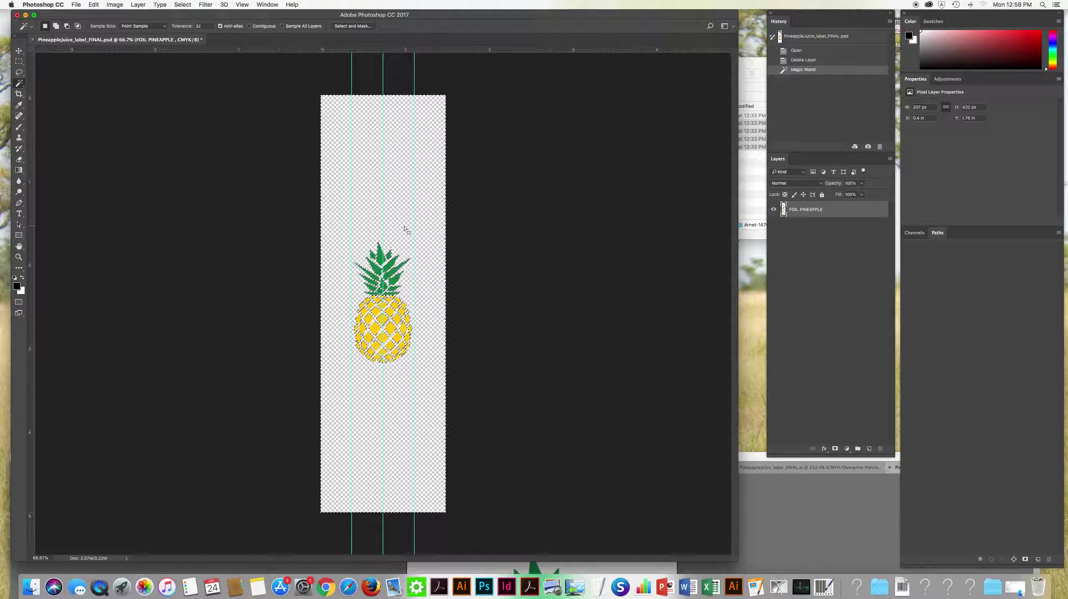
{"action": "scroll", "coordinate": [415, 307], "scroll_direction": "up", "scroll_amount": 10}
{"action": "scroll", "coordinate": [415, 306], "scroll_direction": "down", "scroll_amount": 3}
{"action": "scroll", "coordinate": [382, 250], "scroll_direction": "down", "scroll_amount": 3}
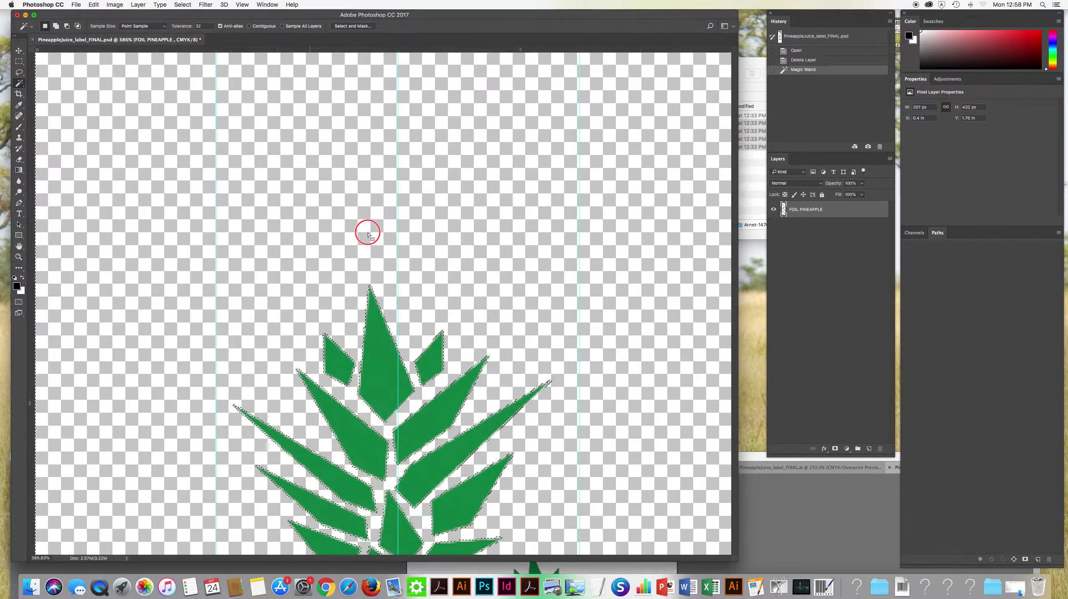
{"action": "scroll", "coordinate": [368, 234], "scroll_direction": "down", "scroll_amount": 3}
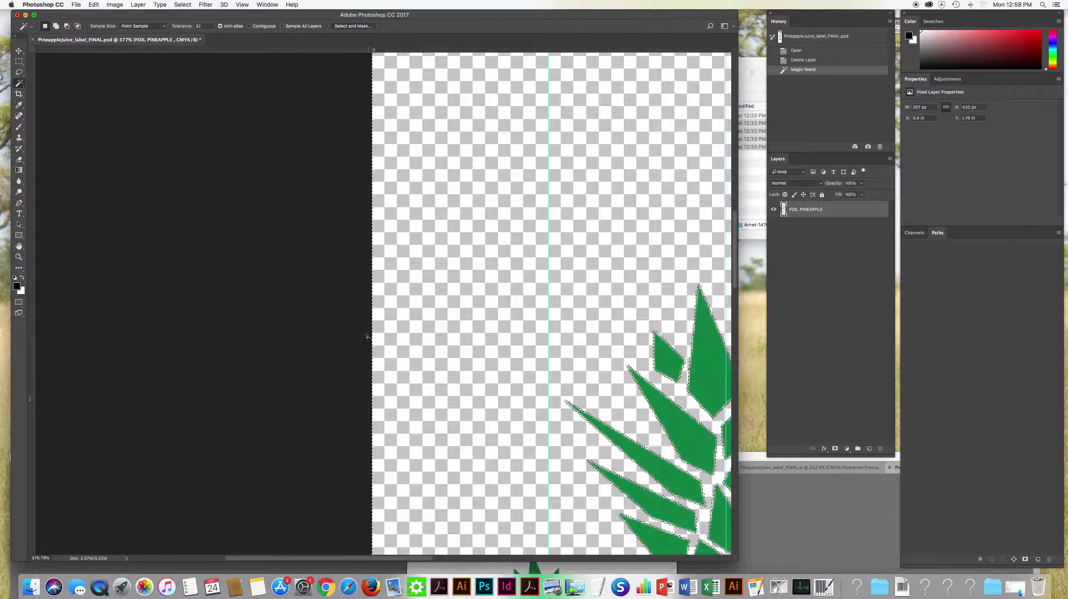
- Grow the selection with Select > Modify > Expand and fit the document in the window
{"action": "left_click_drag", "start_coordinate": [465, 352], "coordinate": [283, 274]}
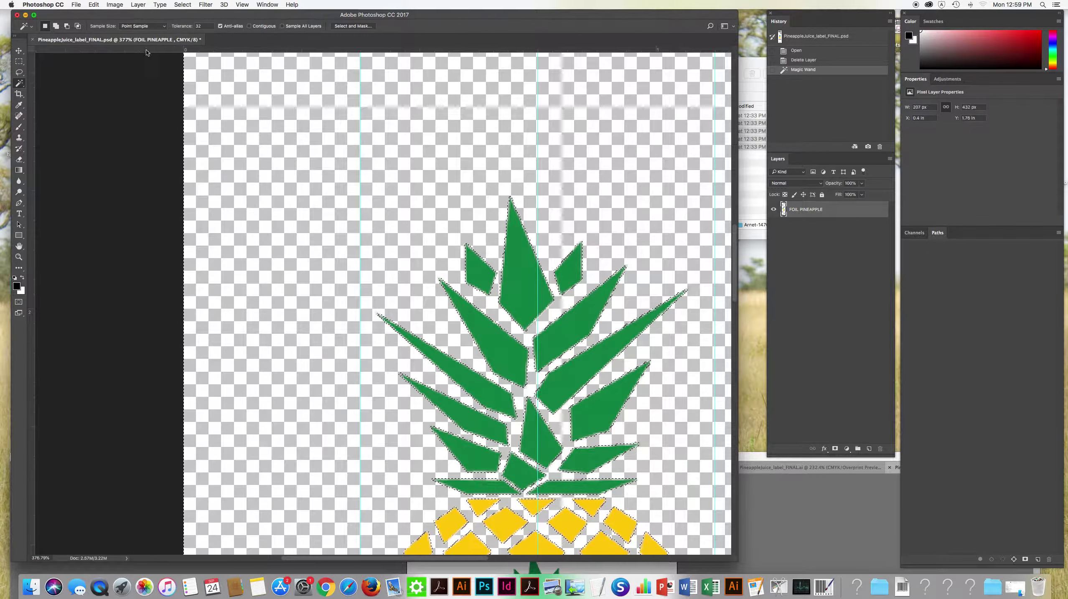
{"action": "left_click", "coordinate": [184, 5]}
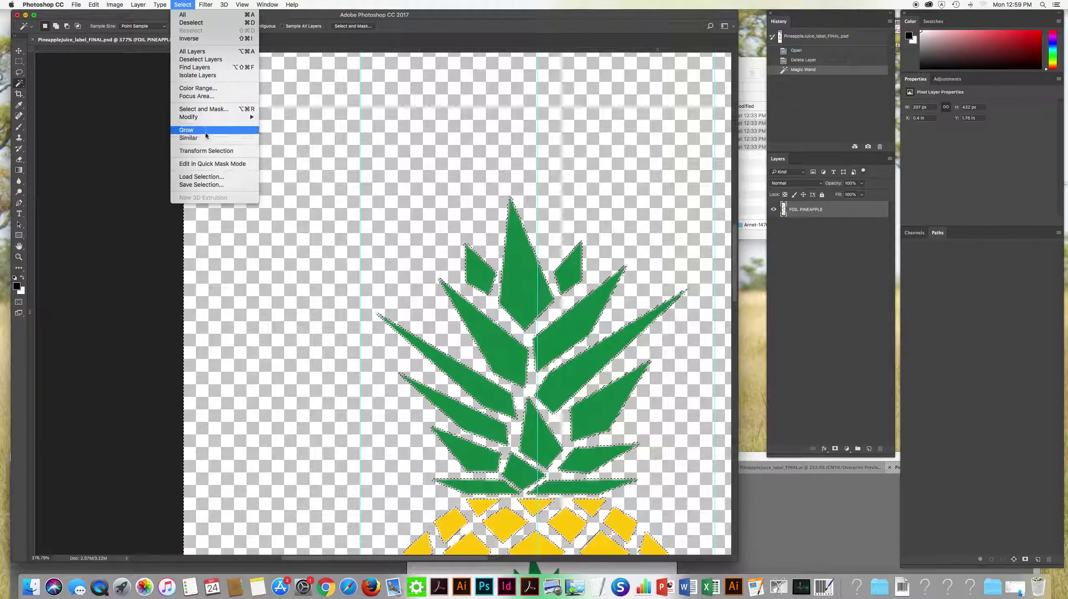
{"action": "mouse_move", "coordinate": [200, 117]}
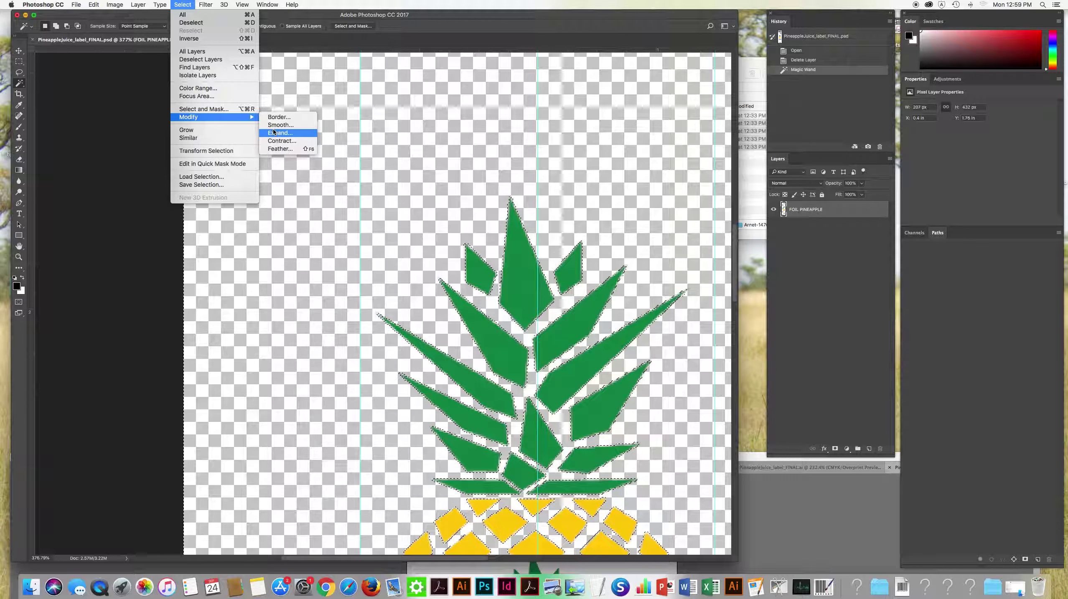
{"action": "left_click", "coordinate": [291, 134]}
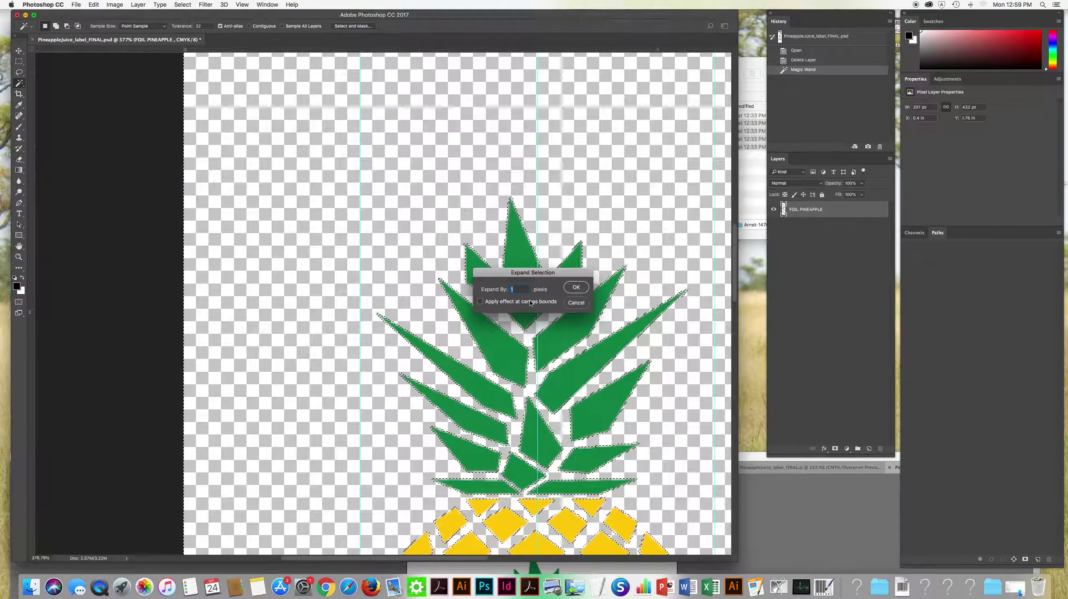
{"action": "left_click", "coordinate": [577, 289]}
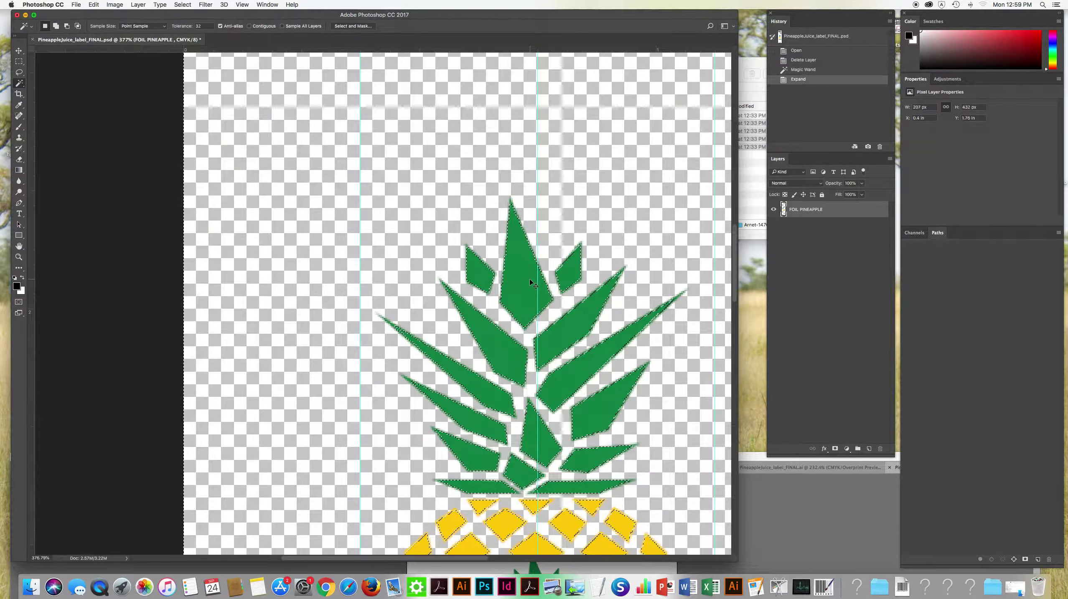
{"action": "left_click_drag", "start_coordinate": [530, 275], "coordinate": [540, 286]}
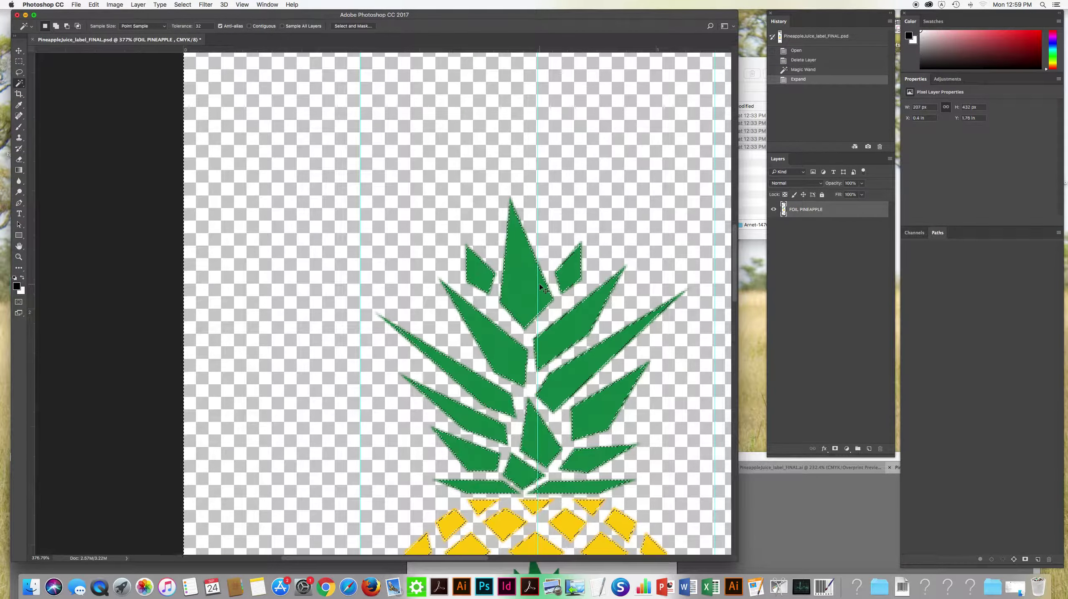
{"action": "scroll", "coordinate": [443, 243], "scroll_direction": "up", "scroll_amount": 5}
{"action": "scroll", "coordinate": [483, 267], "scroll_direction": "up", "scroll_amount": 2}
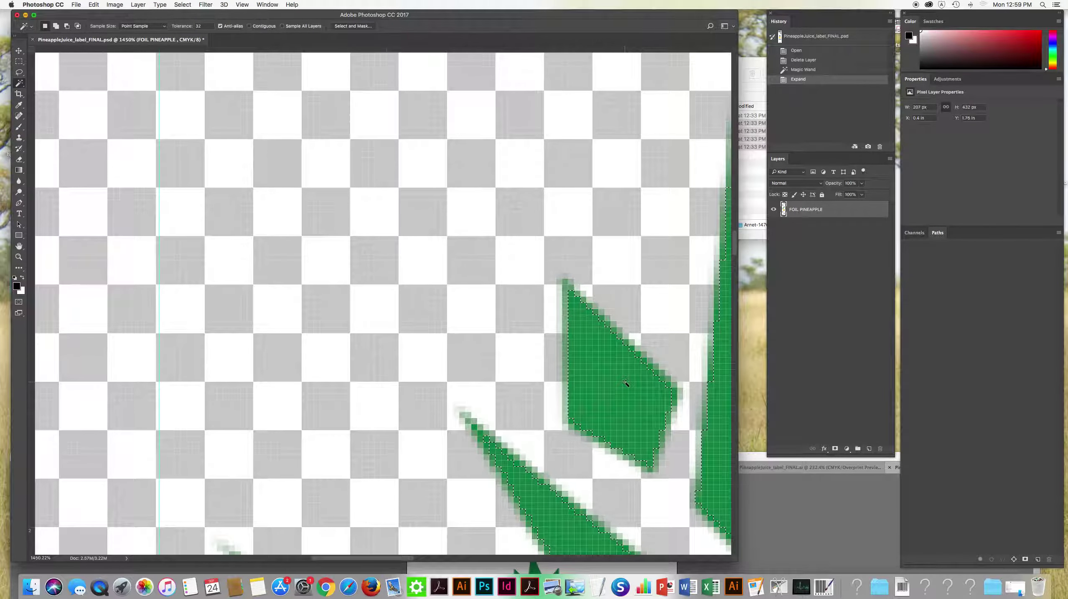
{"action": "key", "text": "super+0"}
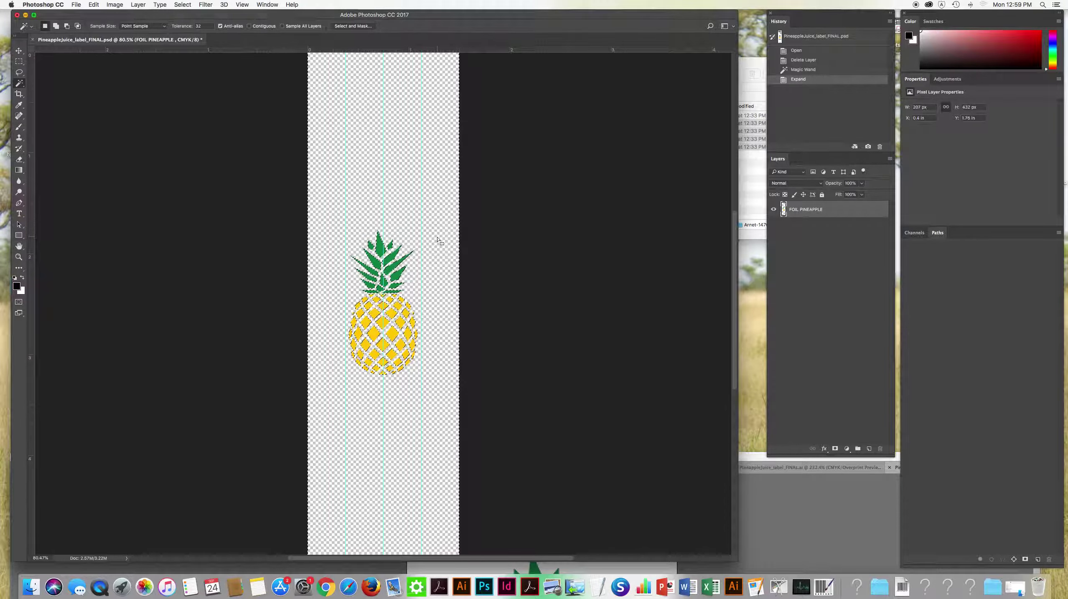
- Fill a new layer's selection with 100/100/100/100 rich black and delete FOIL PINEAPPLE
{"action": "left_click", "coordinate": [869, 448]}
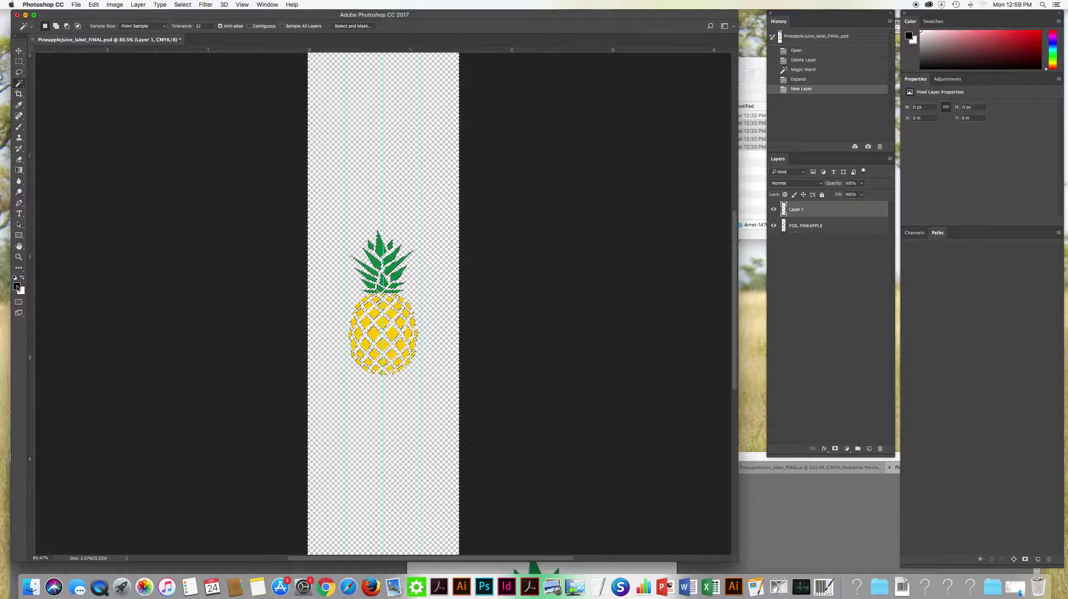
{"action": "left_click", "coordinate": [16, 287]}
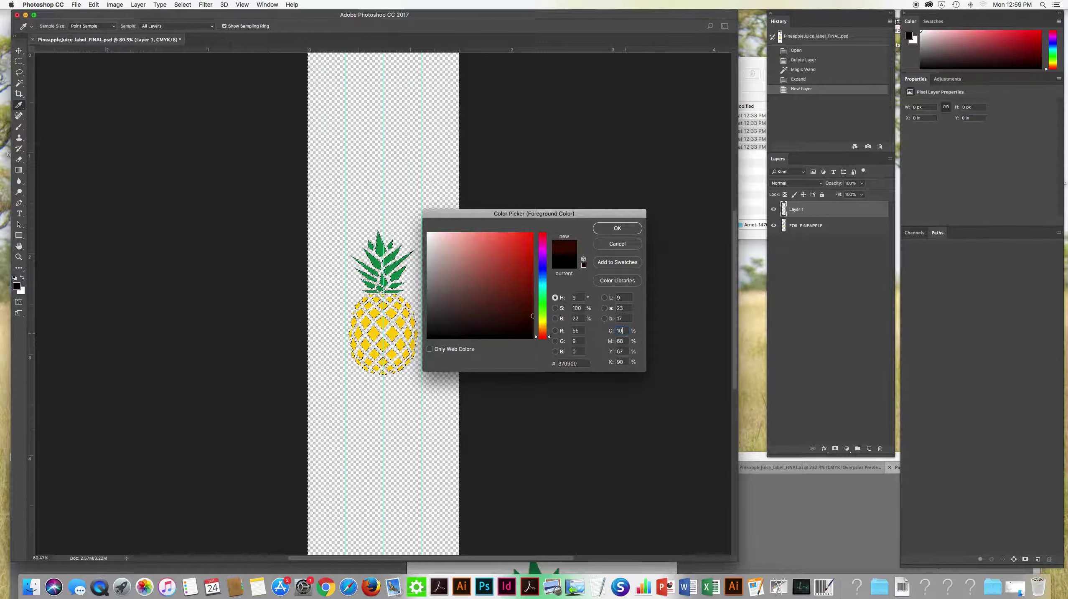
{"action": "type", "text": "100"}
{"action": "key", "text": "Tab"}
{"action": "type", "text": "100"}
{"action": "key", "text": "Tab"}
{"action": "type", "text": "100"}
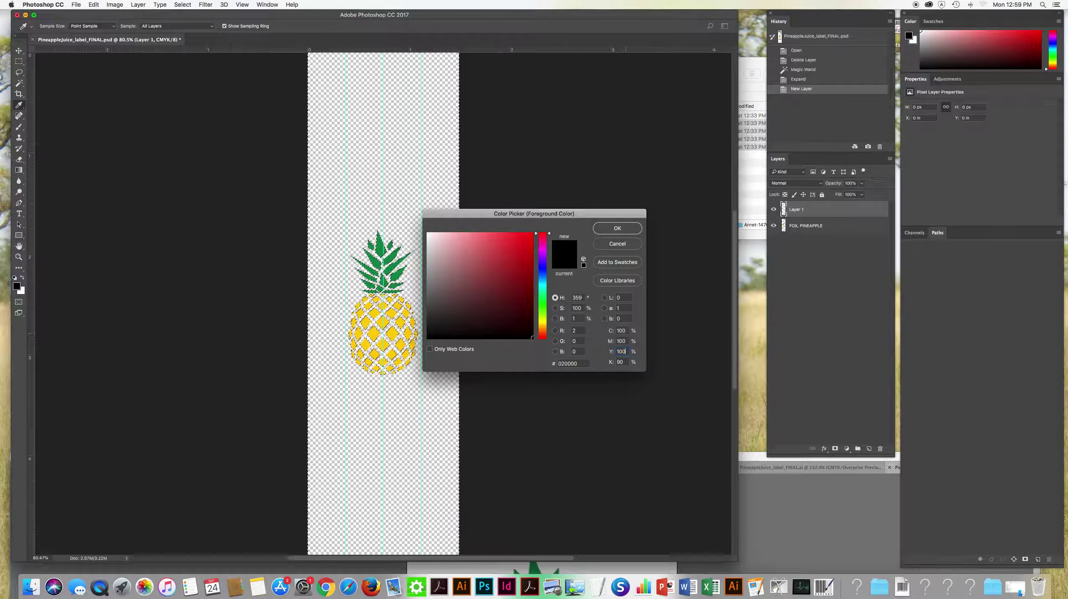
{"action": "key", "text": "Tab"}
{"action": "type", "text": "100"}
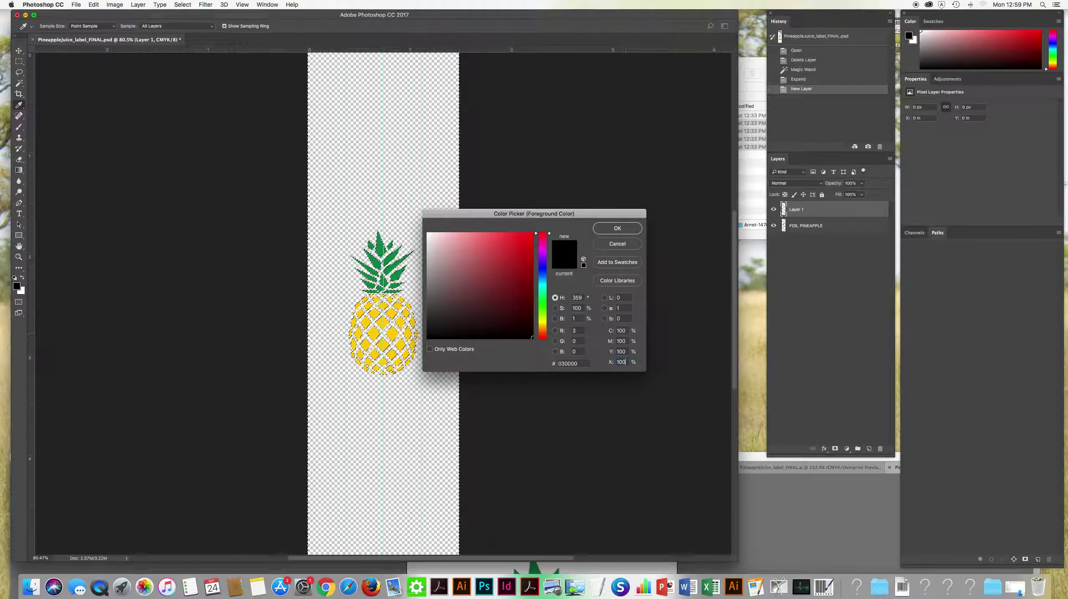
{"action": "key", "text": "Return"}
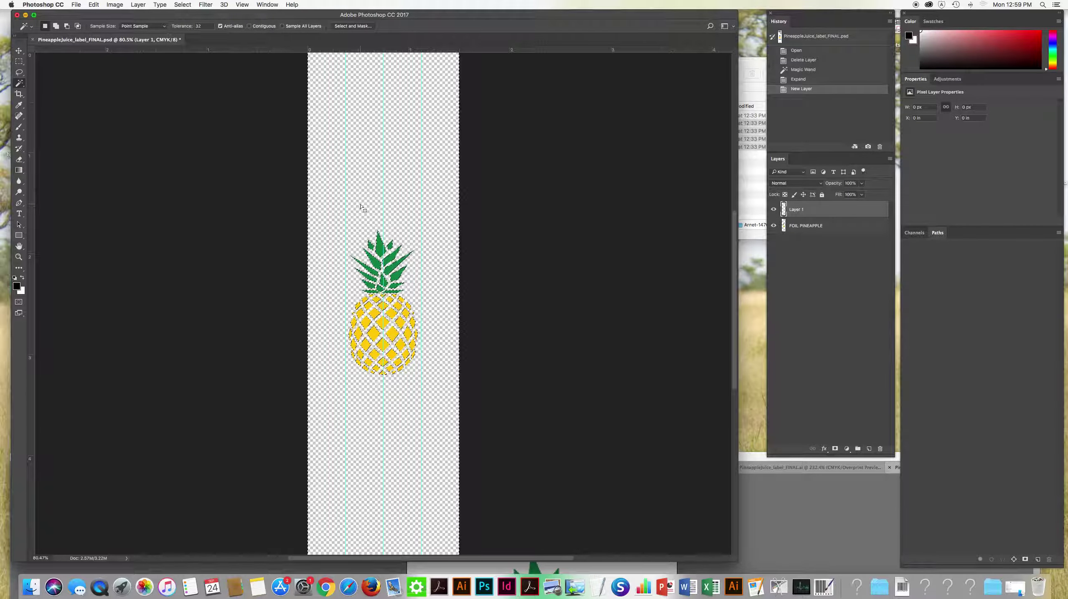
{"action": "key", "text": "alt+BackSpace"}
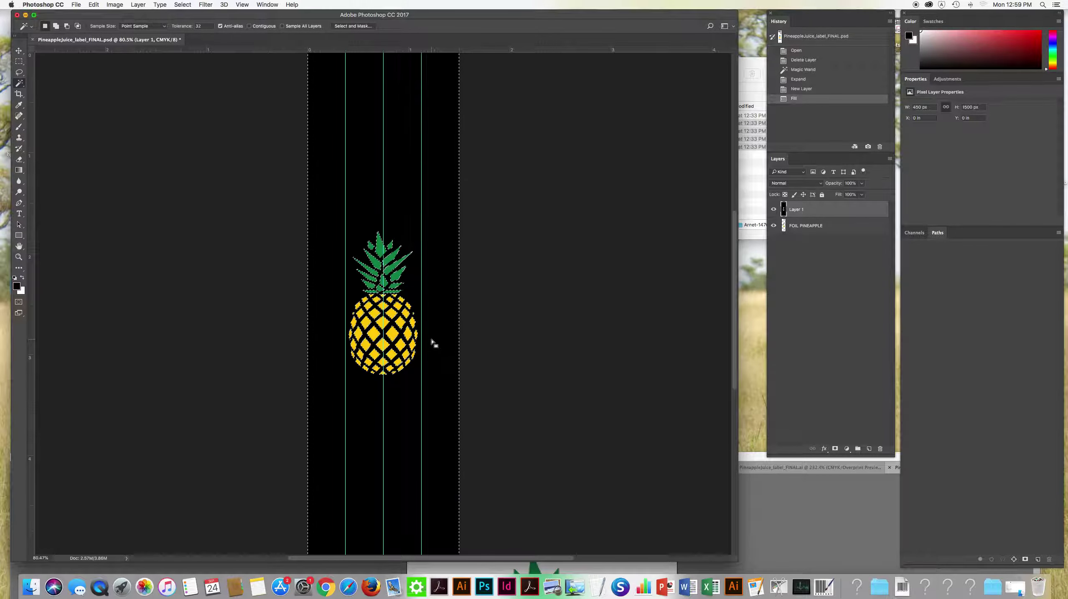
{"action": "left_click_drag", "start_coordinate": [826, 225], "coordinate": [878, 448]}
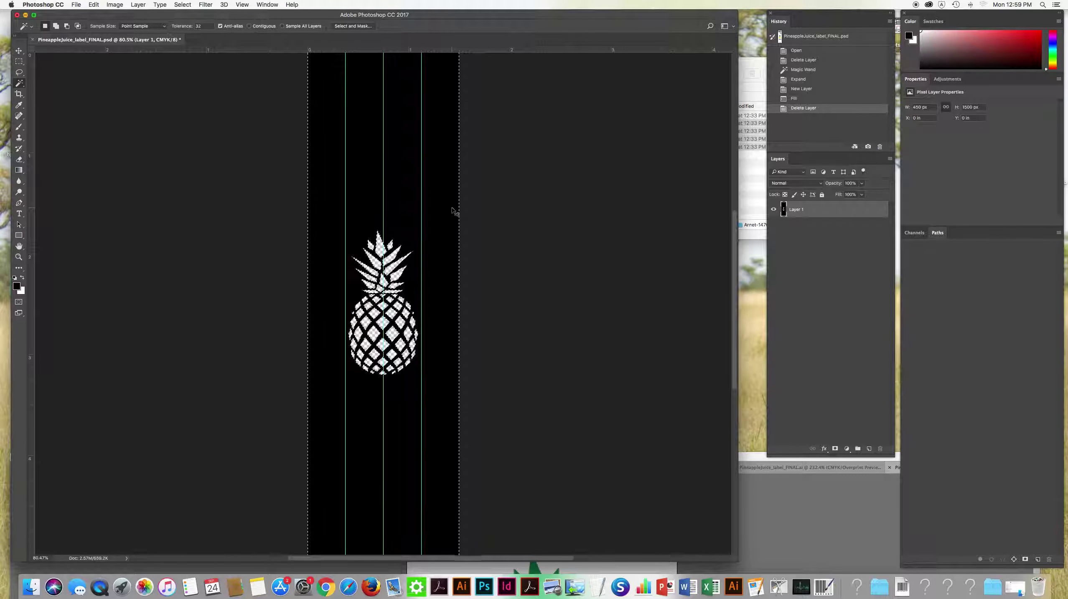
- Deselect, then start a Grayscale mode conversion and cancel it
{"action": "key", "text": "super+d"}
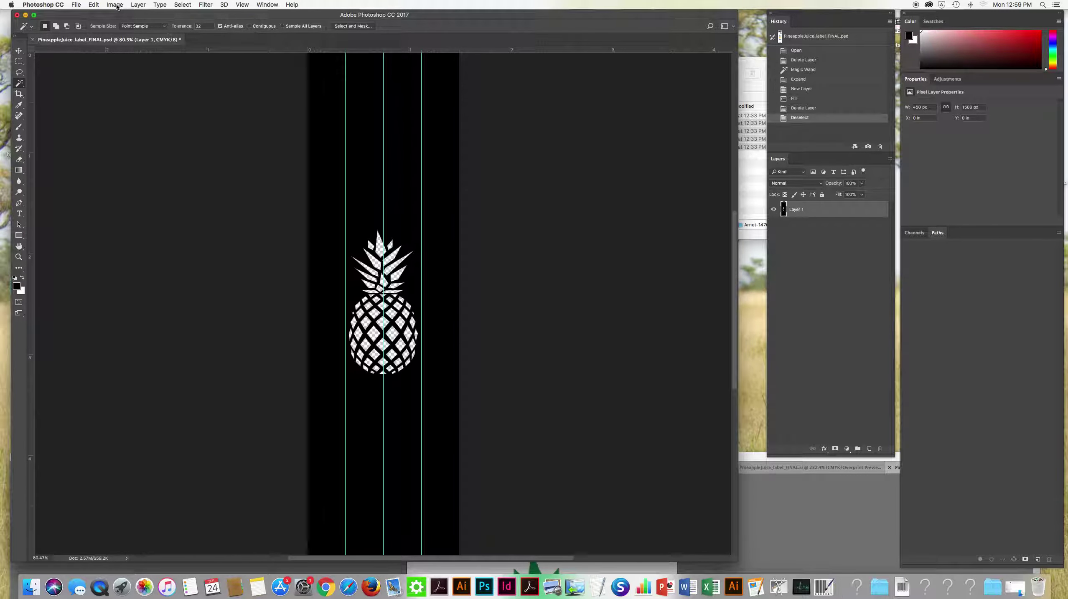
{"action": "left_click", "coordinate": [118, 7]}
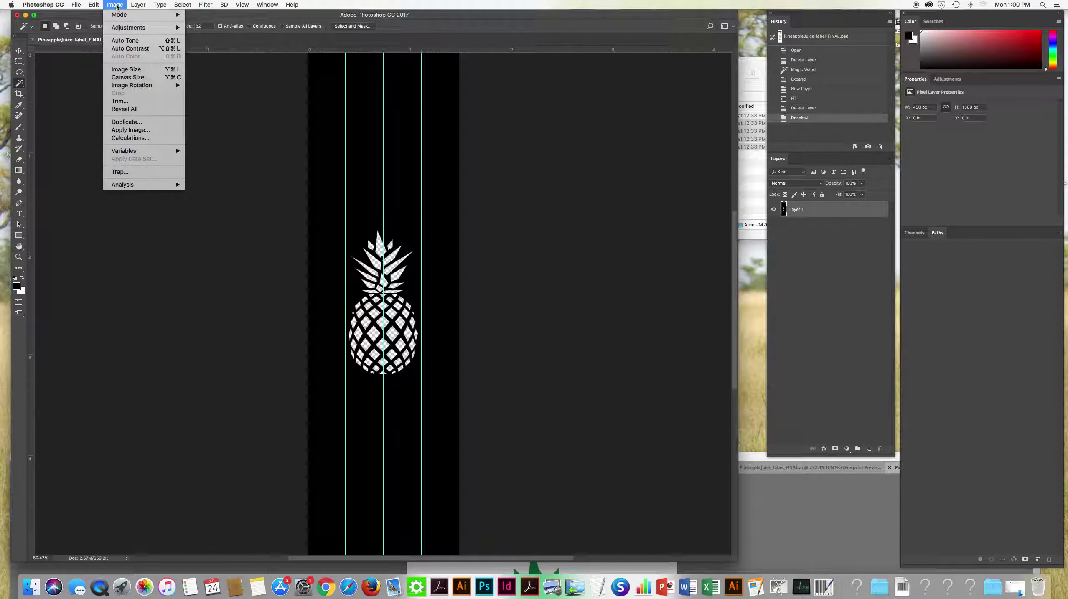
{"action": "mouse_move", "coordinate": [133, 14]}
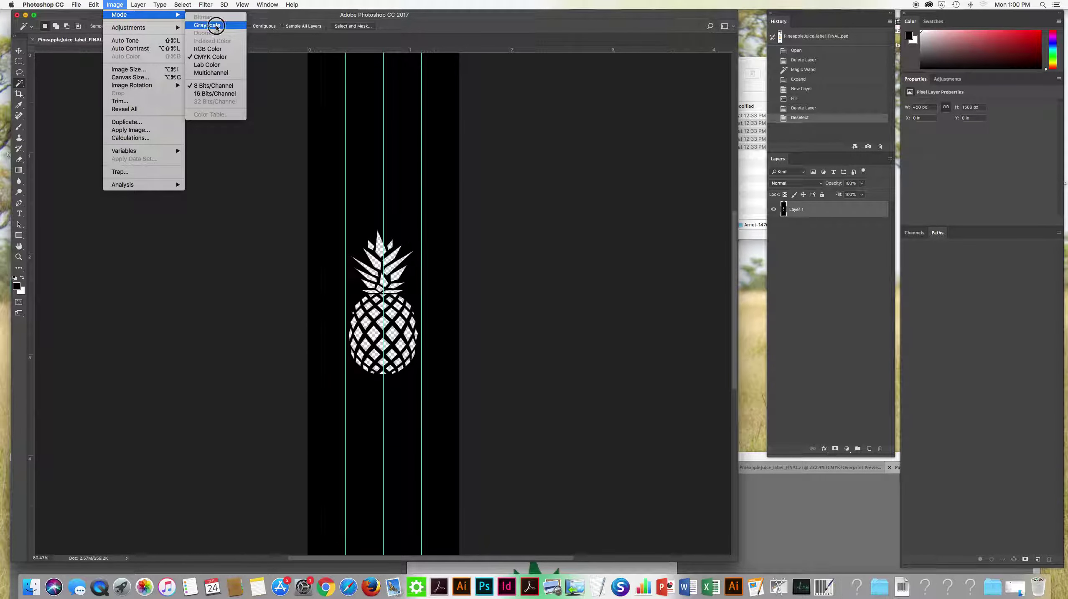
{"action": "left_click", "coordinate": [217, 27]}
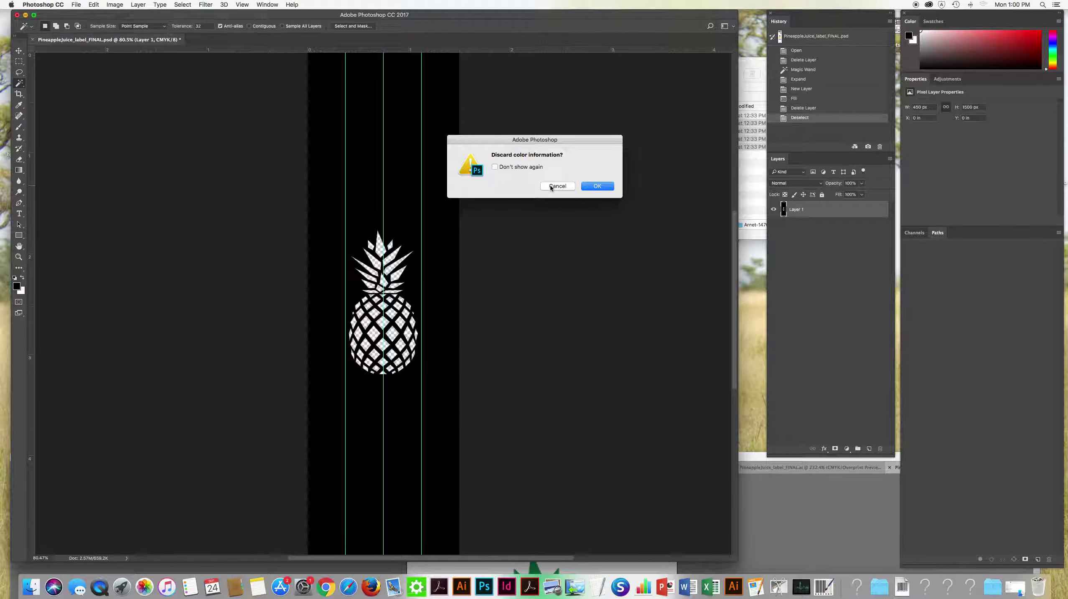
{"action": "left_click", "coordinate": [552, 186]}
- Enlarge the canvas by a relative 0.25 in width and height
{"action": "left_click", "coordinate": [116, 6]}
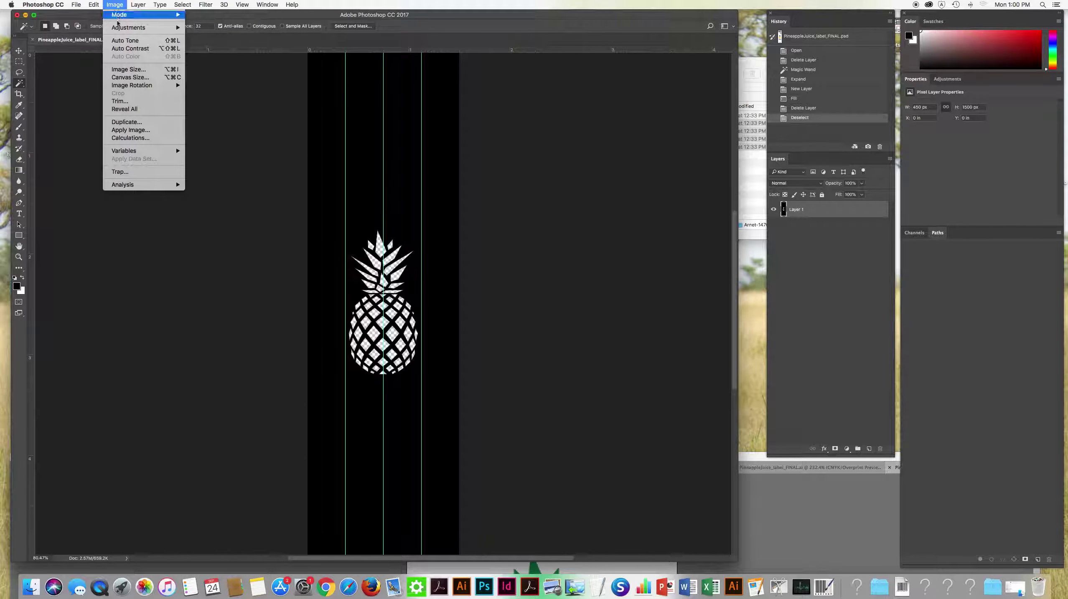
{"action": "mouse_move", "coordinate": [132, 86]}
{"action": "left_click", "coordinate": [133, 77]}
{"action": "key", "text": "BackSpace"}
{"action": "type", "text": "25"}
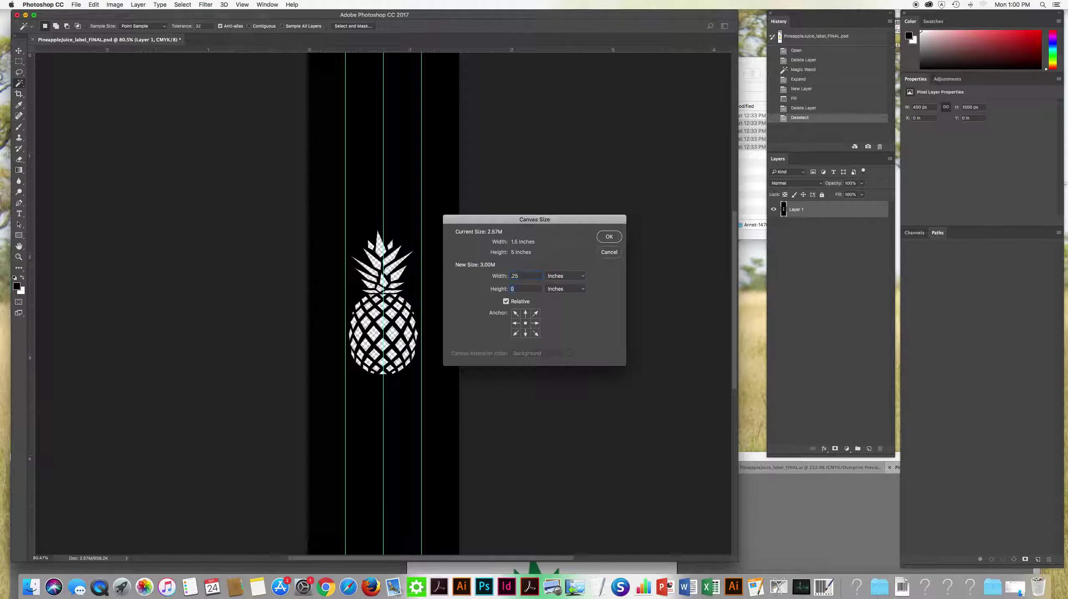
{"action": "type", "text": "25"}
{"action": "left_click", "coordinate": [610, 237]}
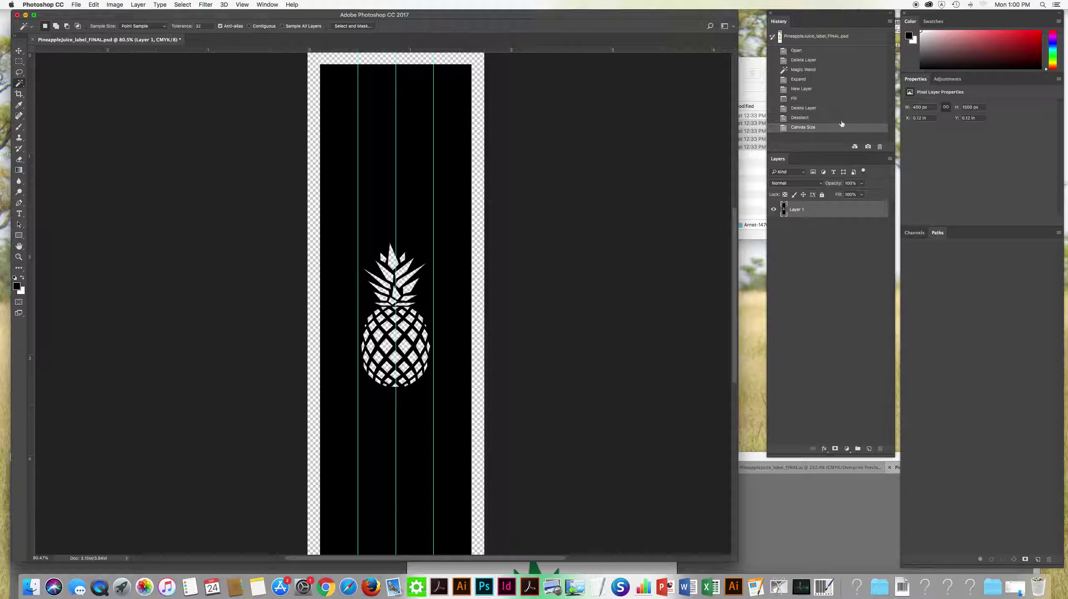
- Revert in History to the coloured pineapple state and deselect
{"action": "left_click", "coordinate": [808, 62]}
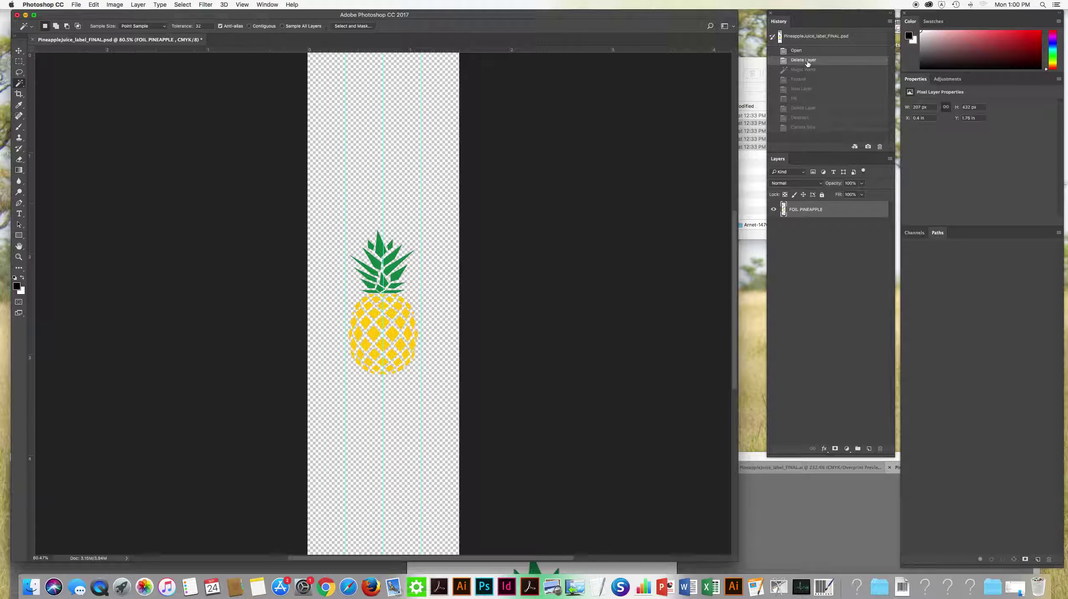
{"action": "left_click", "coordinate": [806, 70]}
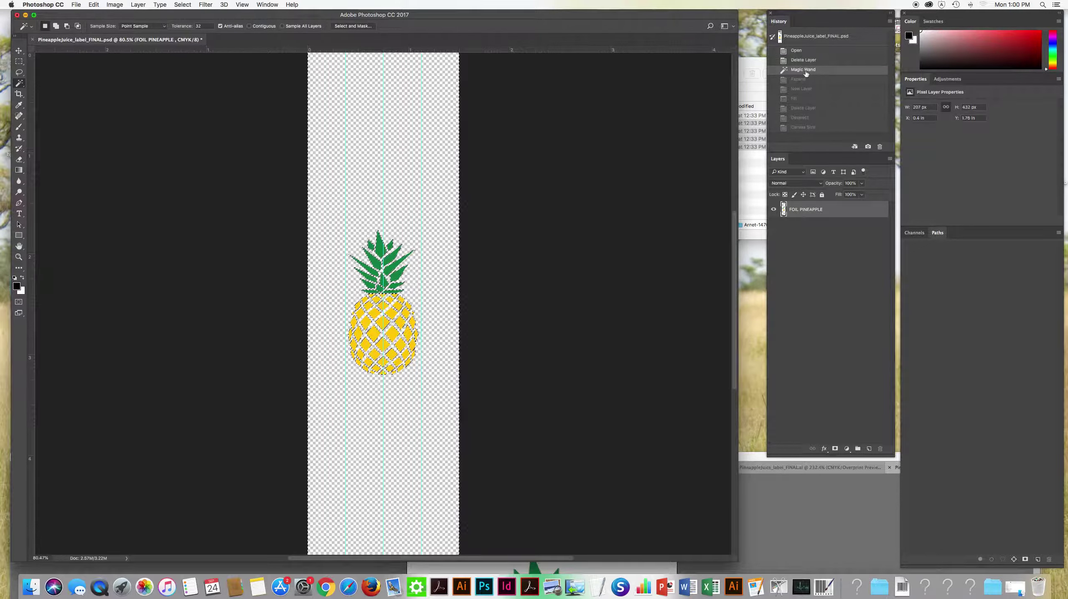
{"action": "key", "text": "super+d"}
- Add a relative 0.25 in to the canvas width and height
{"action": "left_click", "coordinate": [114, 6]}
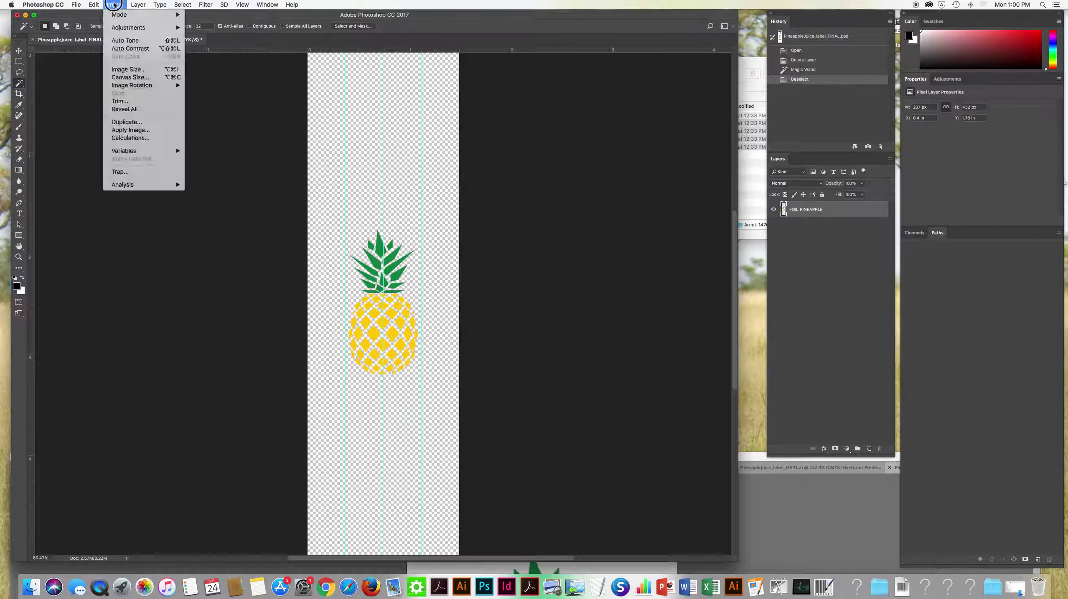
{"action": "left_click", "coordinate": [130, 77]}
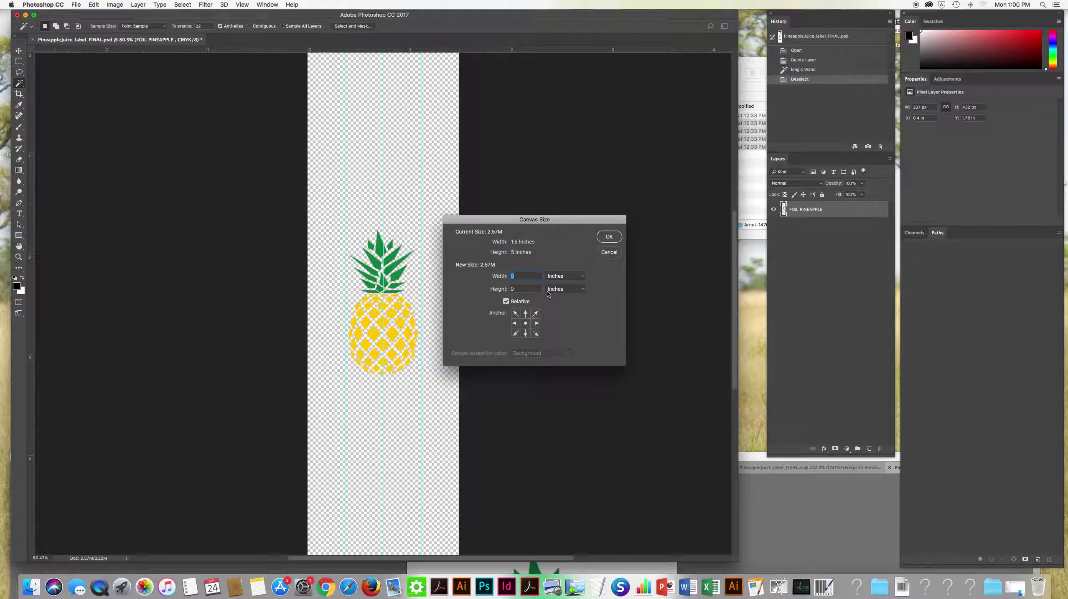
{"action": "type", "text": ".25"}
{"action": "left_click", "coordinate": [609, 237]}
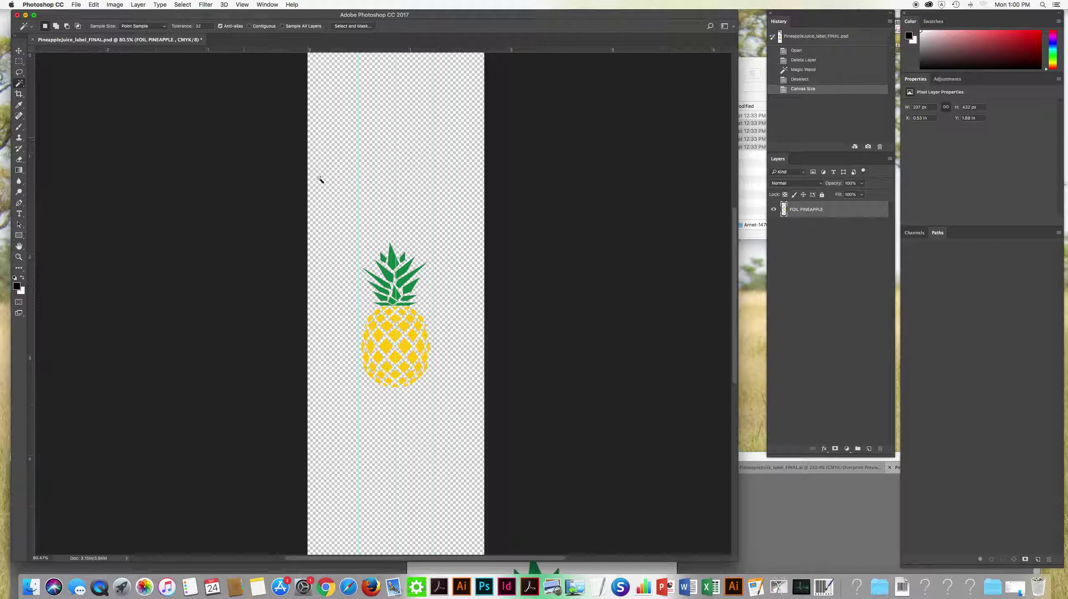
- Magic Wand the transparent area, expand the selection by 1 px, and add Layer 1
{"action": "left_click", "coordinate": [367, 186]}
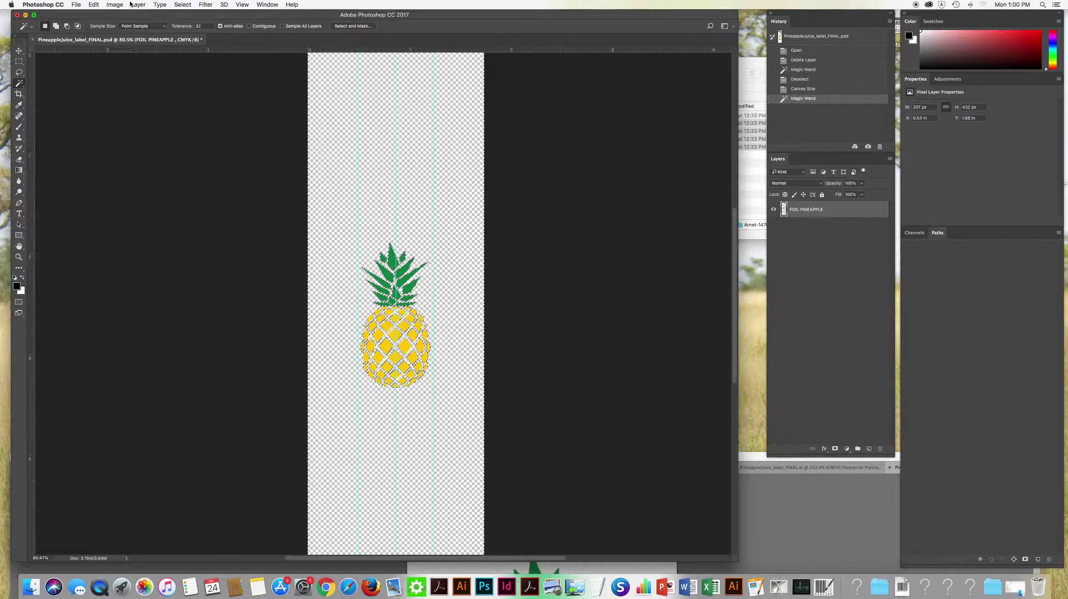
{"action": "left_click", "coordinate": [115, 4]}
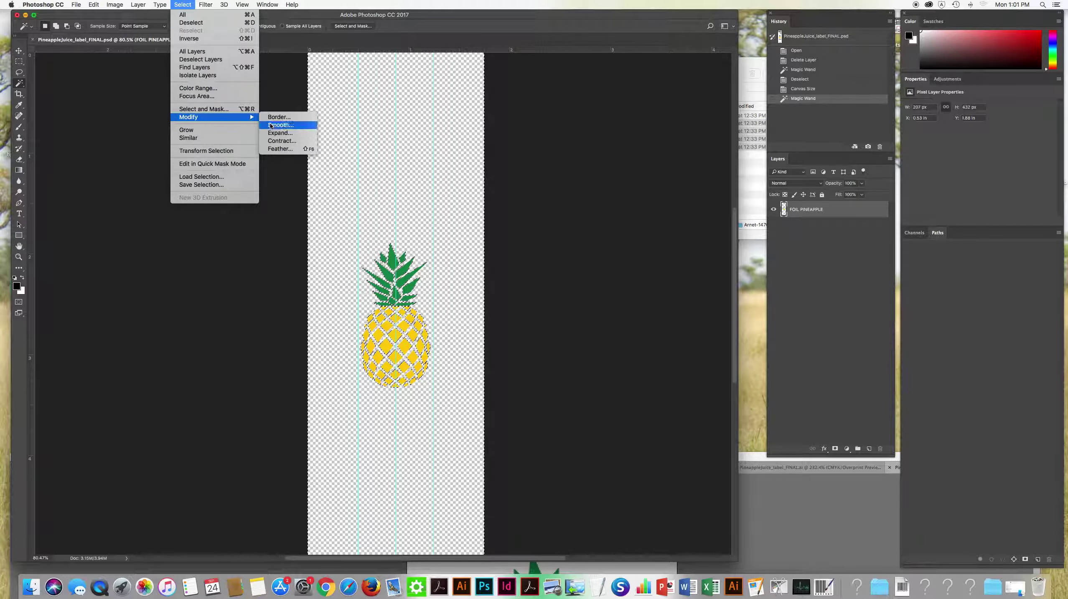
{"action": "mouse_move", "coordinate": [189, 117]}
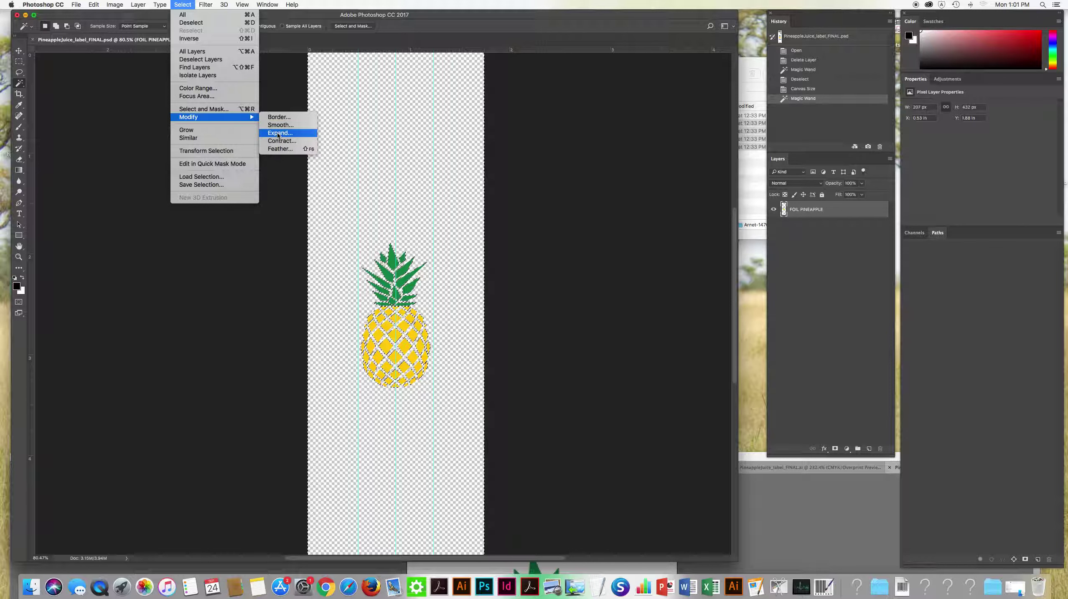
{"action": "left_click", "coordinate": [279, 134]}
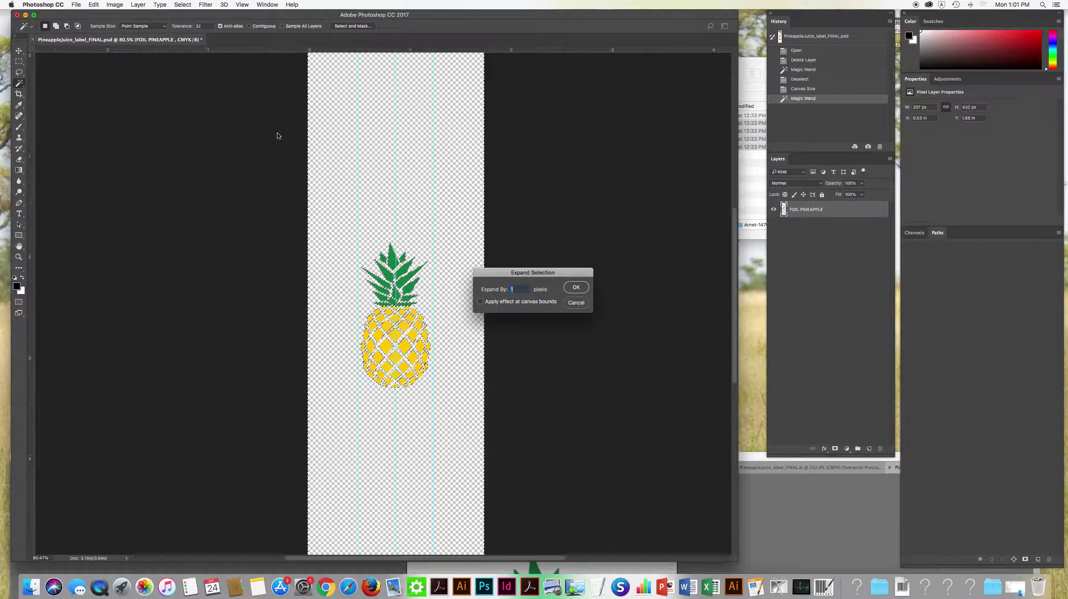
{"action": "left_click", "coordinate": [579, 287]}
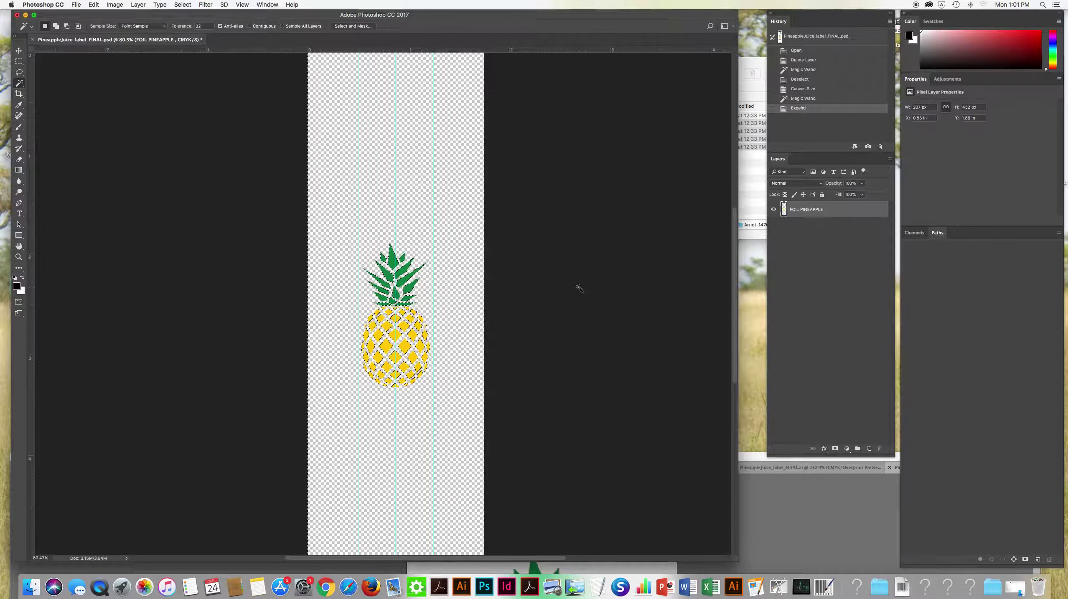
{"action": "left_click", "coordinate": [868, 450]}
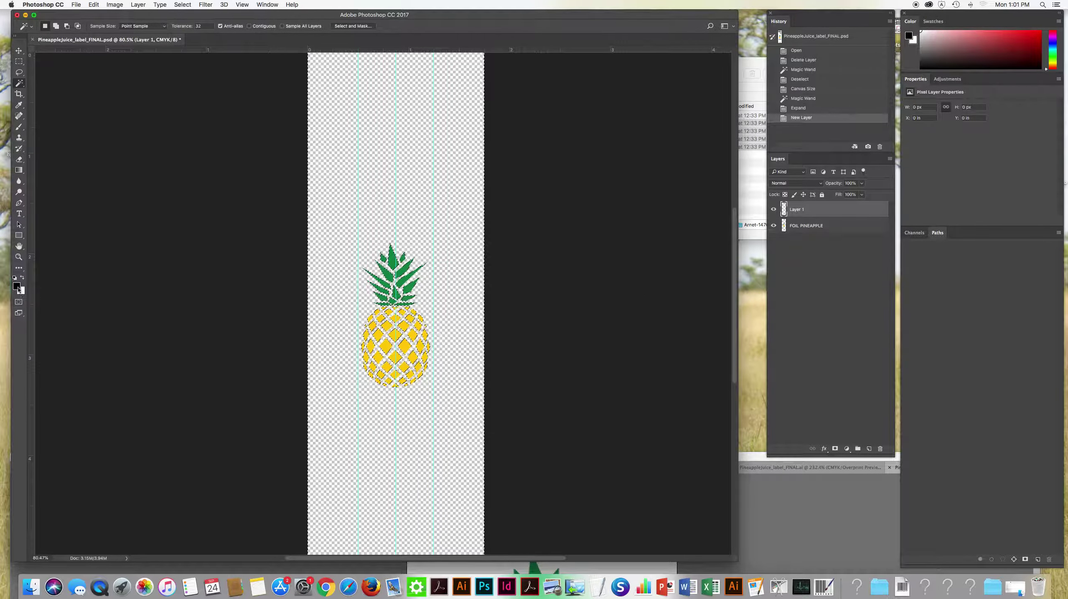
- Fill Layer 1's selection with black and delete the FOIL PINEAPPLE layer
{"action": "left_click", "coordinate": [17, 286]}
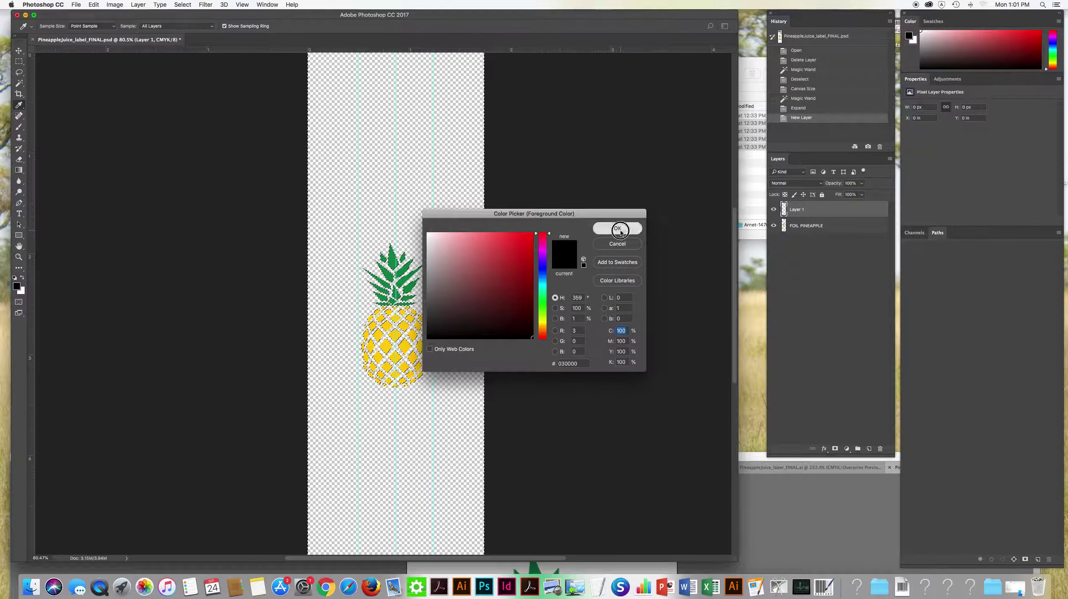
{"action": "left_click", "coordinate": [618, 229]}
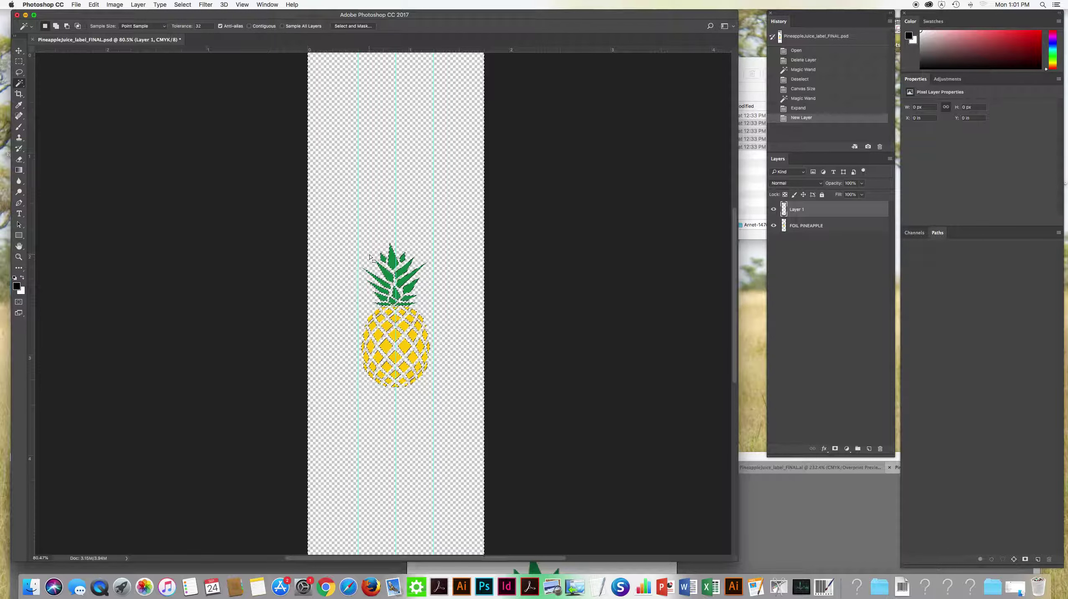
{"action": "key", "text": "alt+BackSpace"}
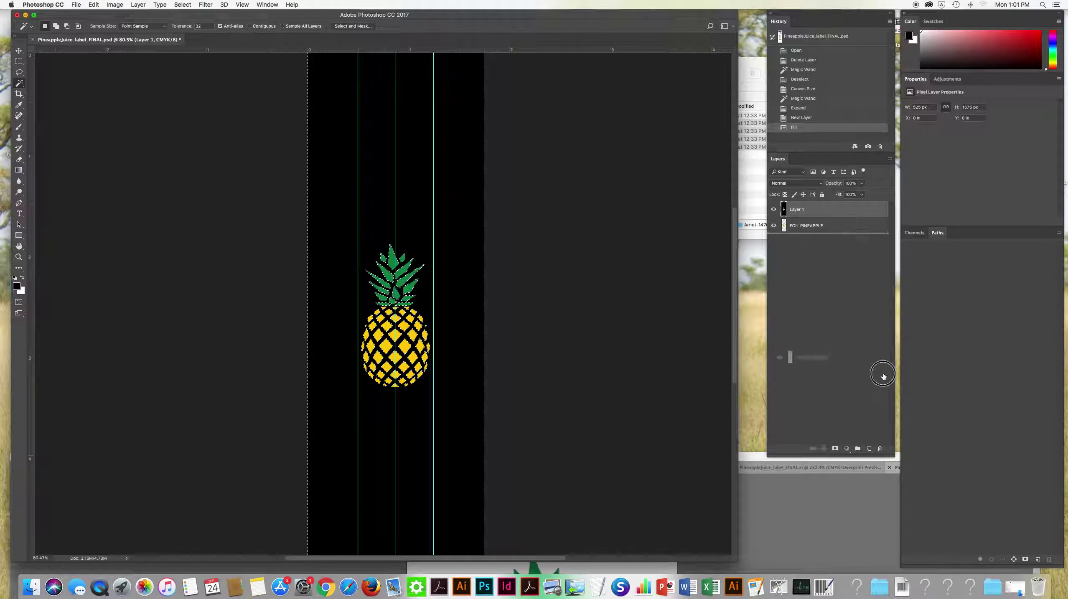
{"action": "left_click_drag", "start_coordinate": [852, 225], "coordinate": [879, 448]}
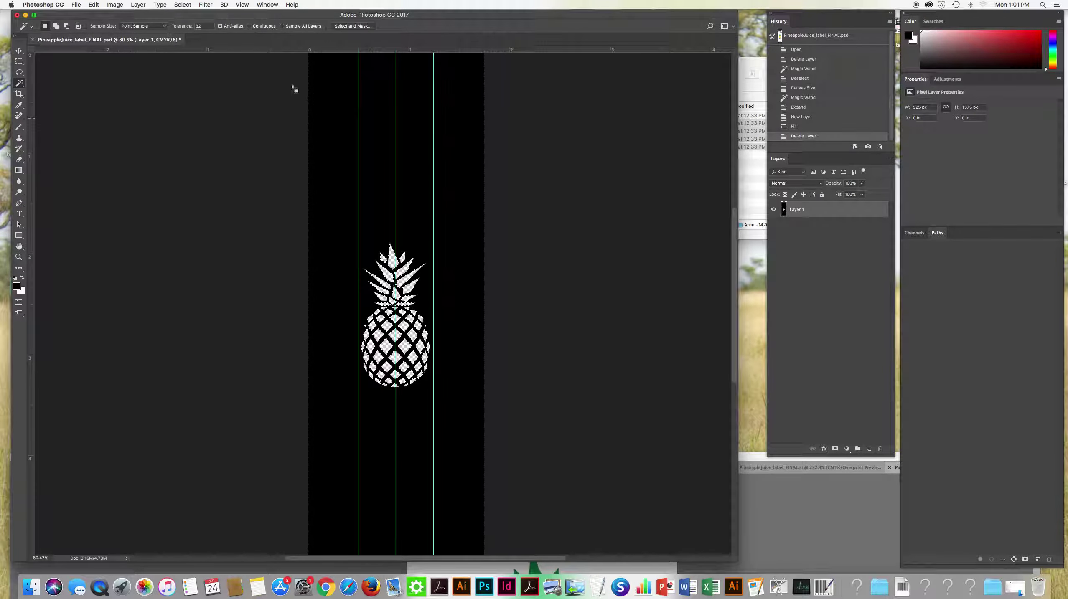
- Deselect and convert the document to Grayscale, discarding colour information
{"action": "key", "text": "super+d"}
{"action": "left_click", "coordinate": [118, 5]}
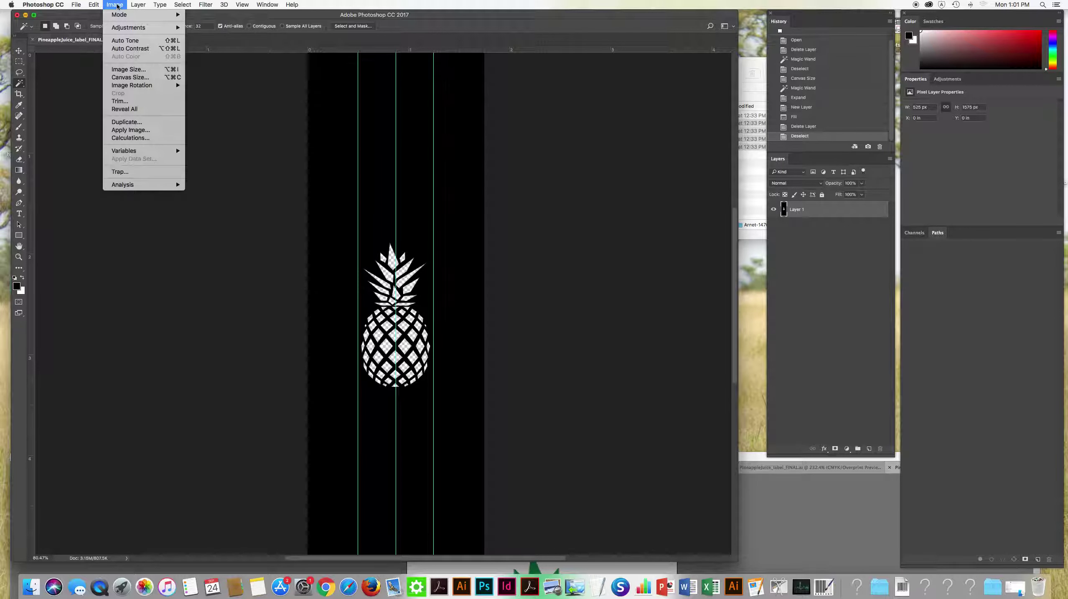
{"action": "left_click", "coordinate": [223, 28]}
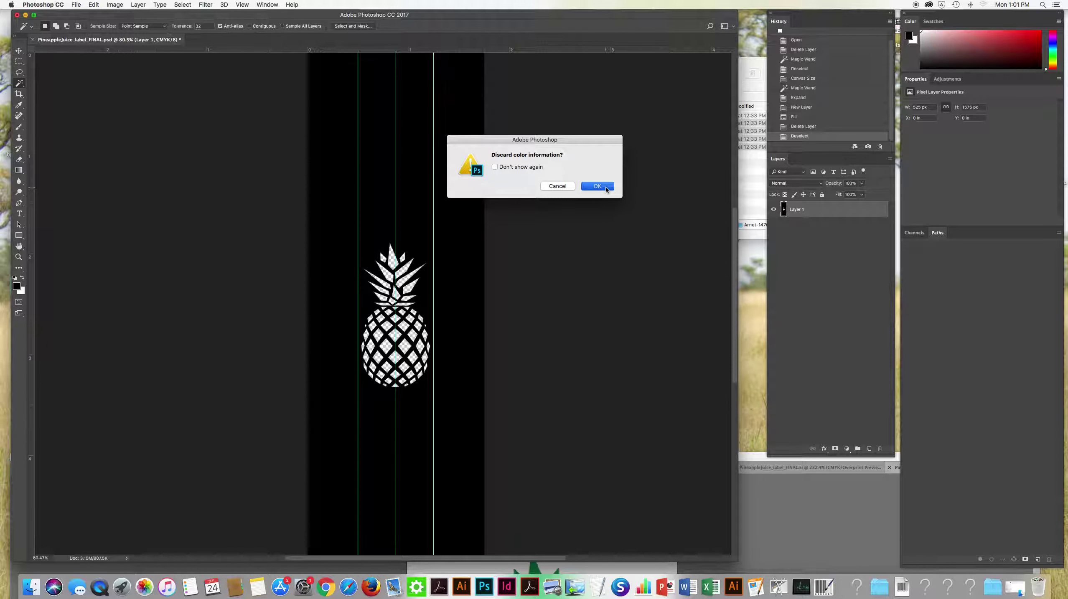
{"action": "left_click", "coordinate": [606, 186]}
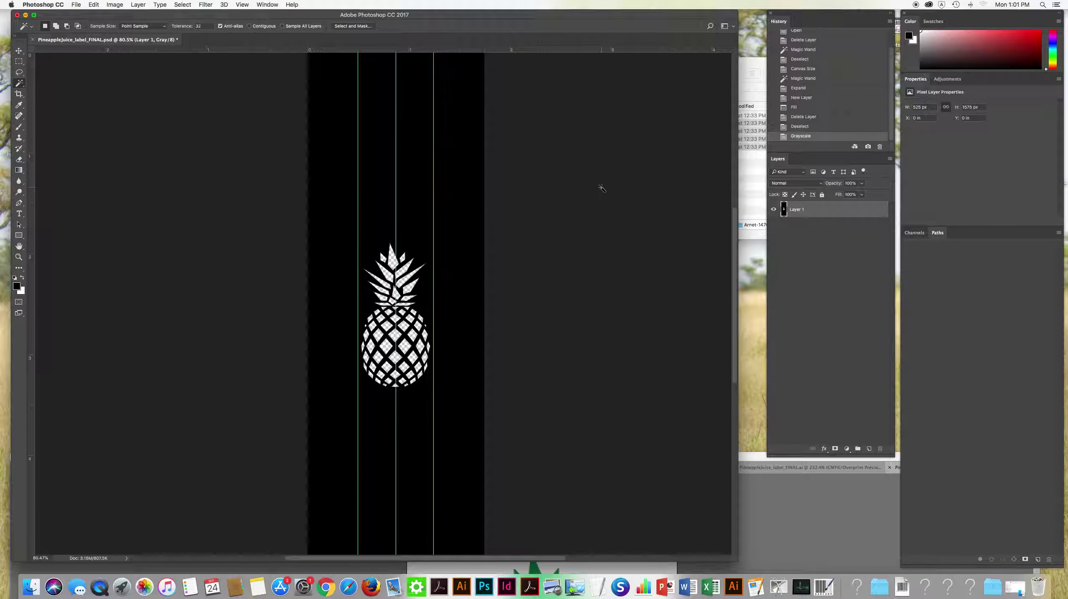
- Save a copy as 'whiteplate PineappleJuice_label_FINAL.psd' with default format options and close it
{"action": "left_click", "coordinate": [75, 5]}
{"action": "left_click", "coordinate": [81, 94]}
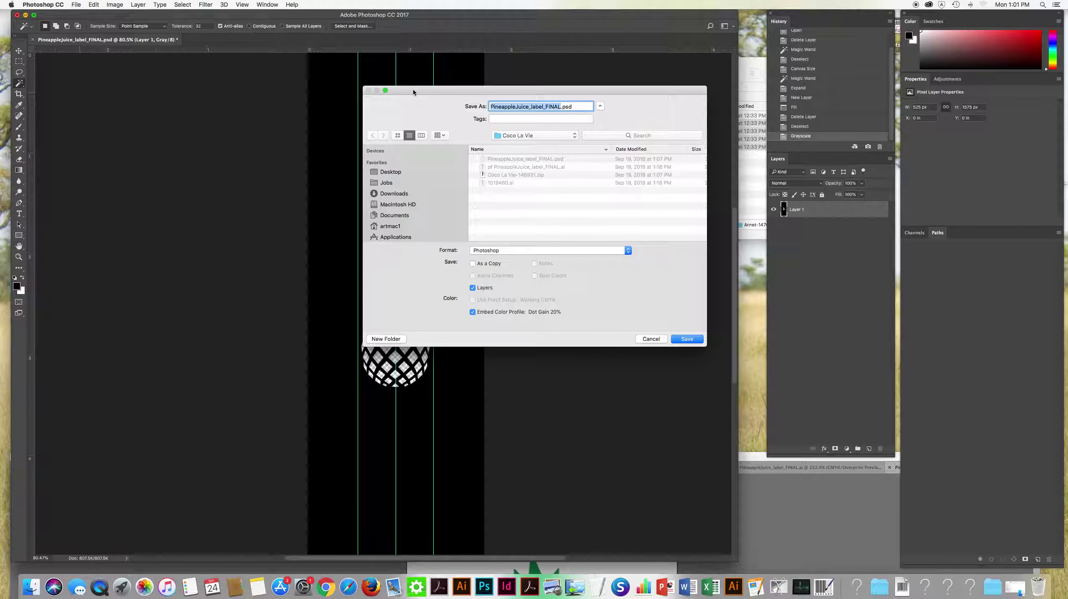
{"action": "key", "text": "Left"}
{"action": "type", "text": "whiteplate"}
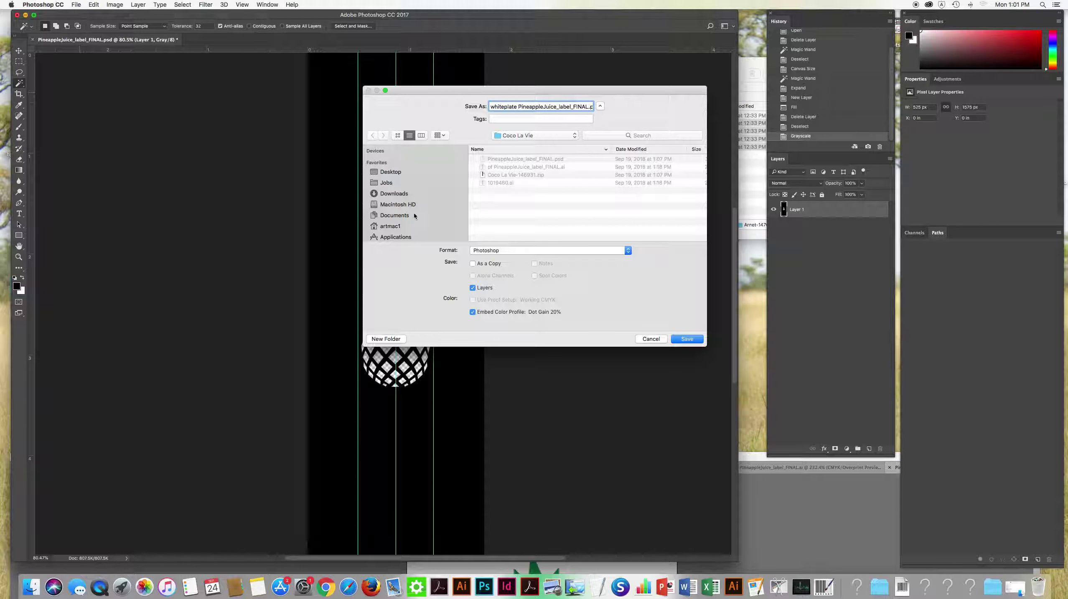
{"action": "left_click", "coordinate": [695, 339]}
{"action": "left_click", "coordinate": [636, 268]}
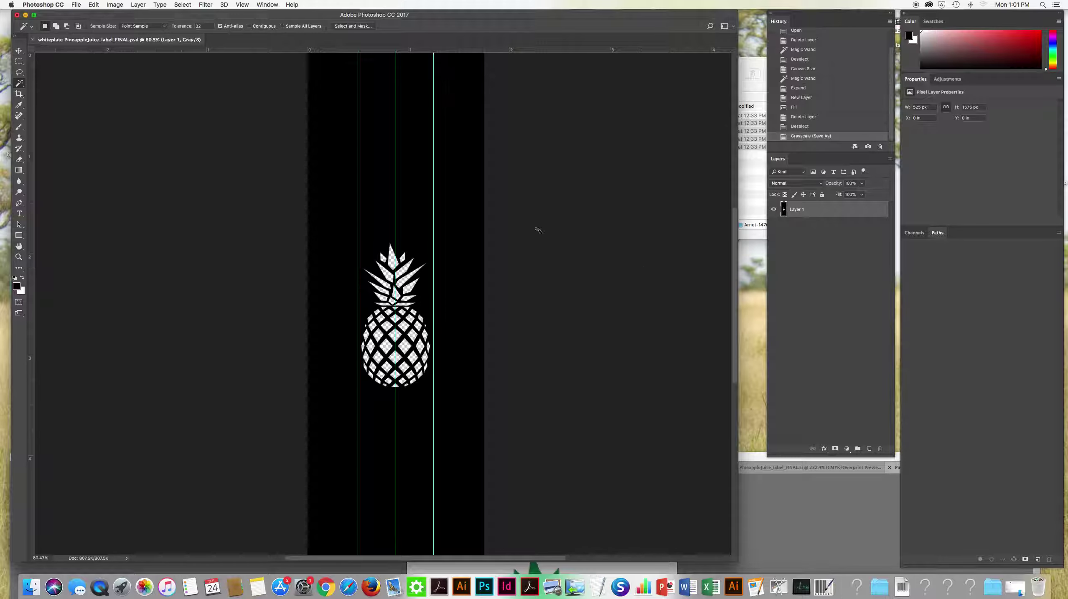
{"action": "left_click", "coordinate": [15, 15]}
{"action": "key", "text": "super+Tab"}
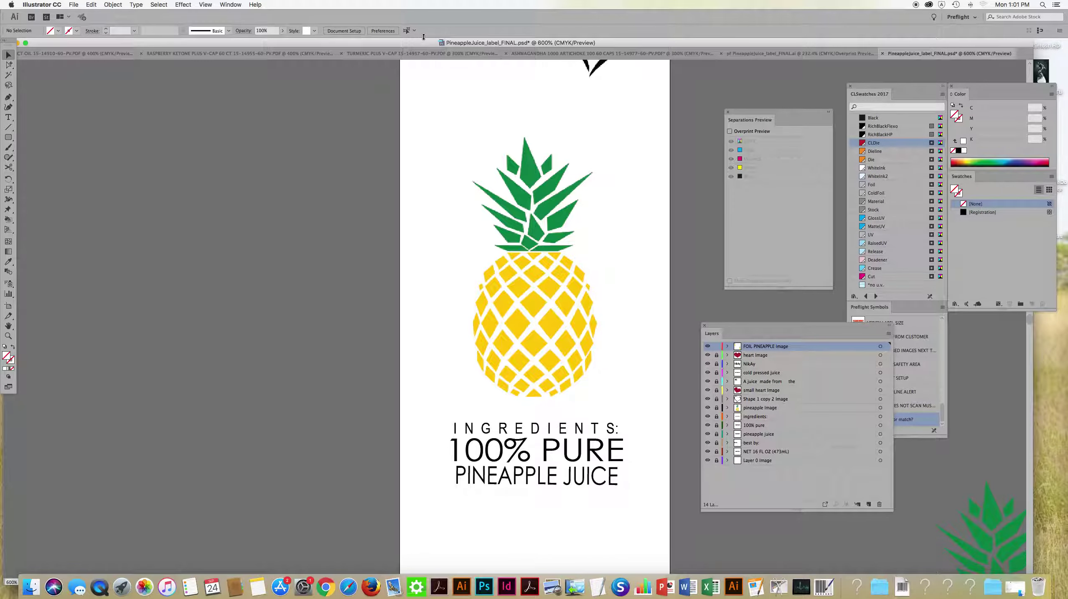
{"action": "key", "text": "super+0"}
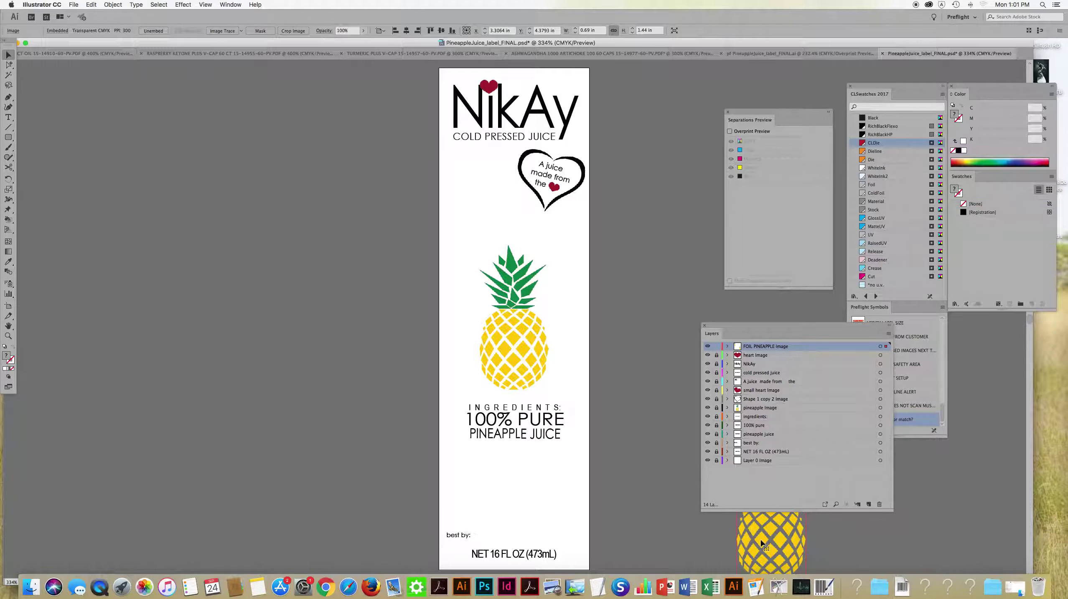
{"action": "scroll", "coordinate": [646, 451], "scroll_direction": "right", "scroll_amount": 5}
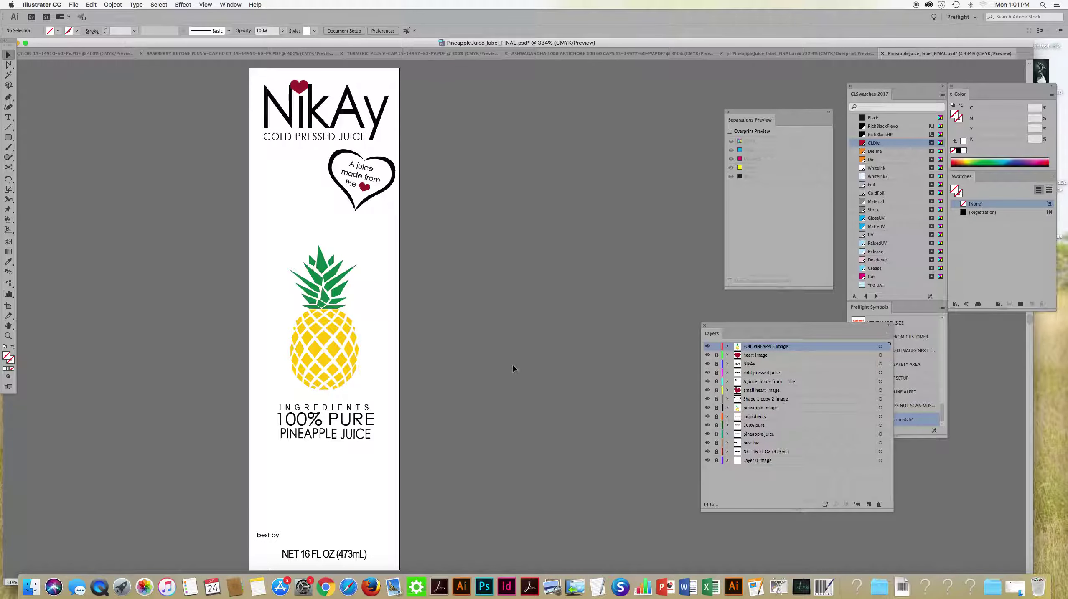
{"action": "key", "text": "super+minus"}
{"action": "left_click_drag", "start_coordinate": [493, 332], "coordinate": [549, 345]}
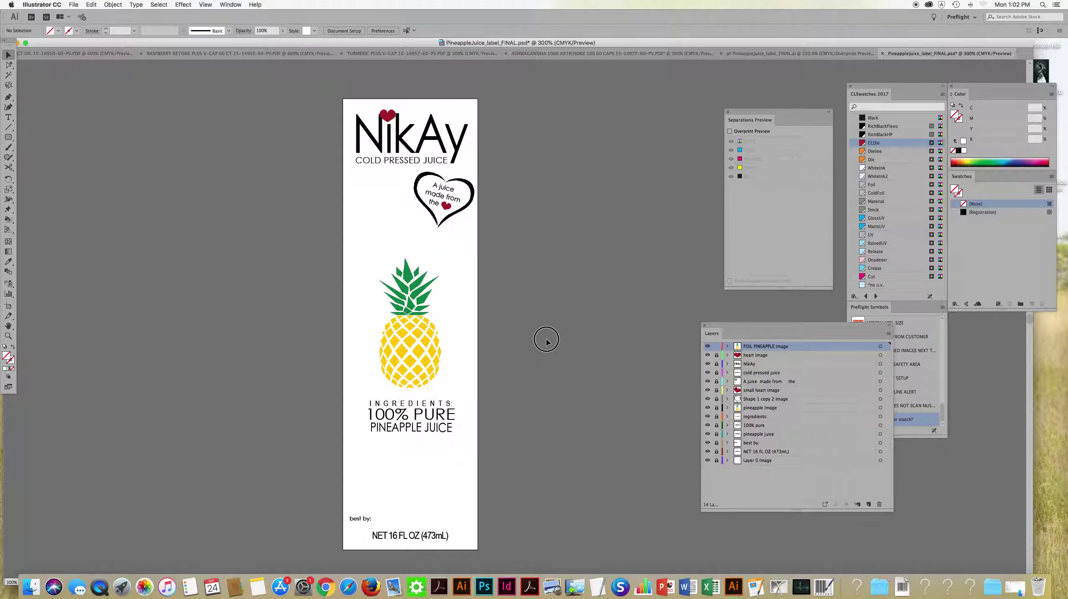
{"action": "key", "text": "super+y"}
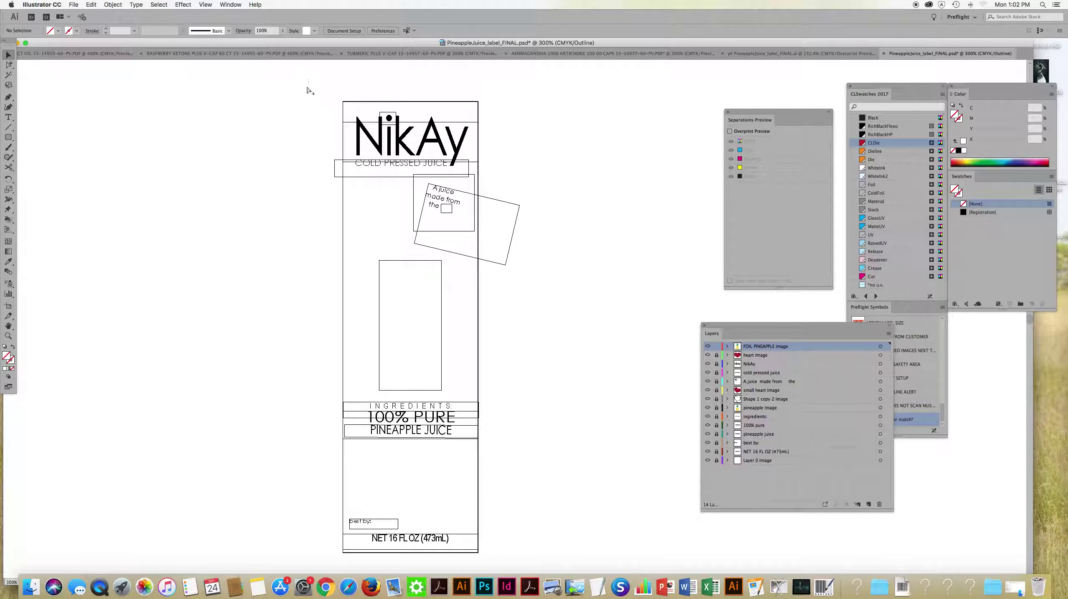
{"action": "mouse_move", "coordinate": [311, 92]}
{"action": "left_mouse_down"}
{"action": "mouse_move", "coordinate": [534, 510]}
{"action": "mouse_move", "coordinate": [543, 555]}
{"action": "left_mouse_up"}
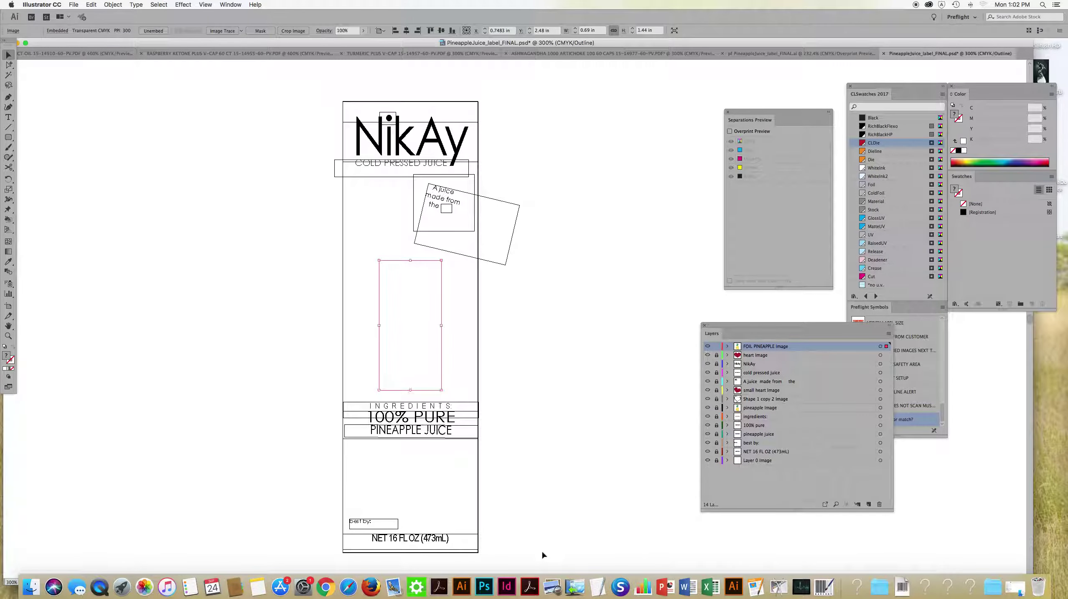
{"action": "key", "text": "super+y"}
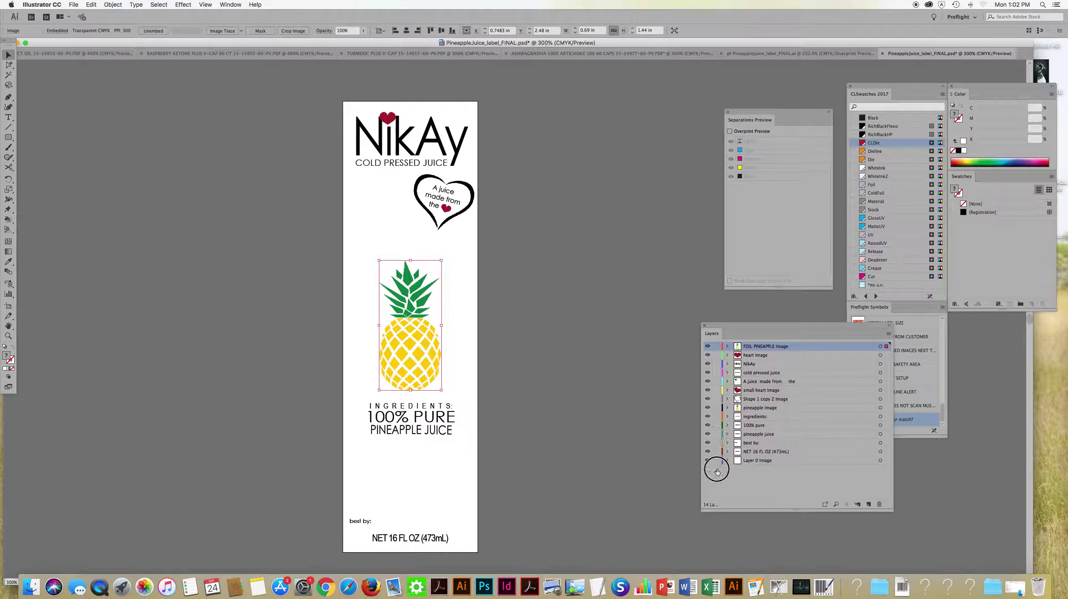
{"action": "key", "text": "super+a"}
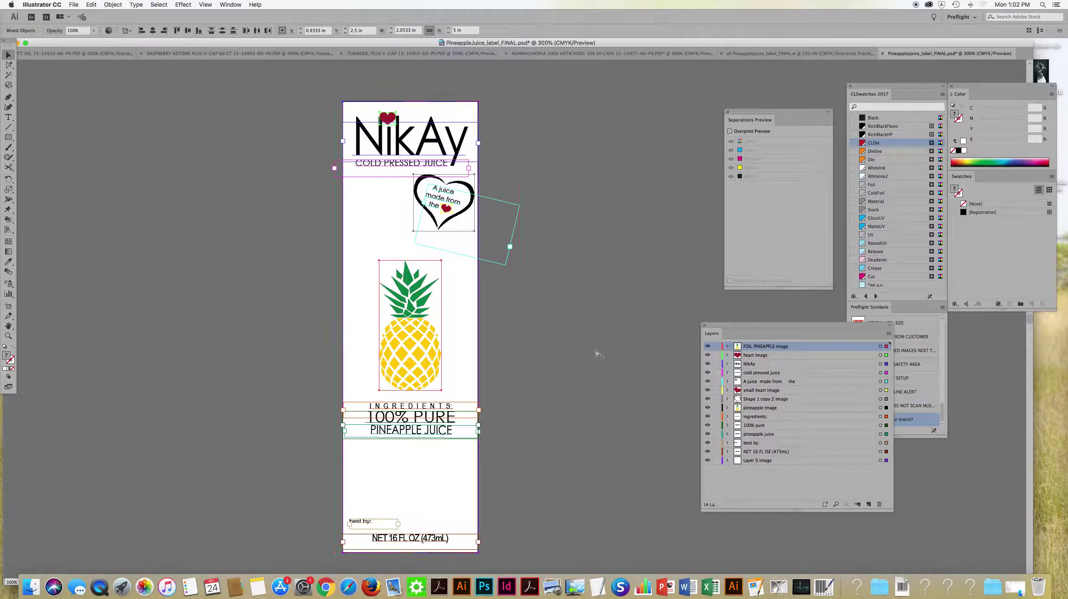
{"action": "key", "text": "super+shift+a"}
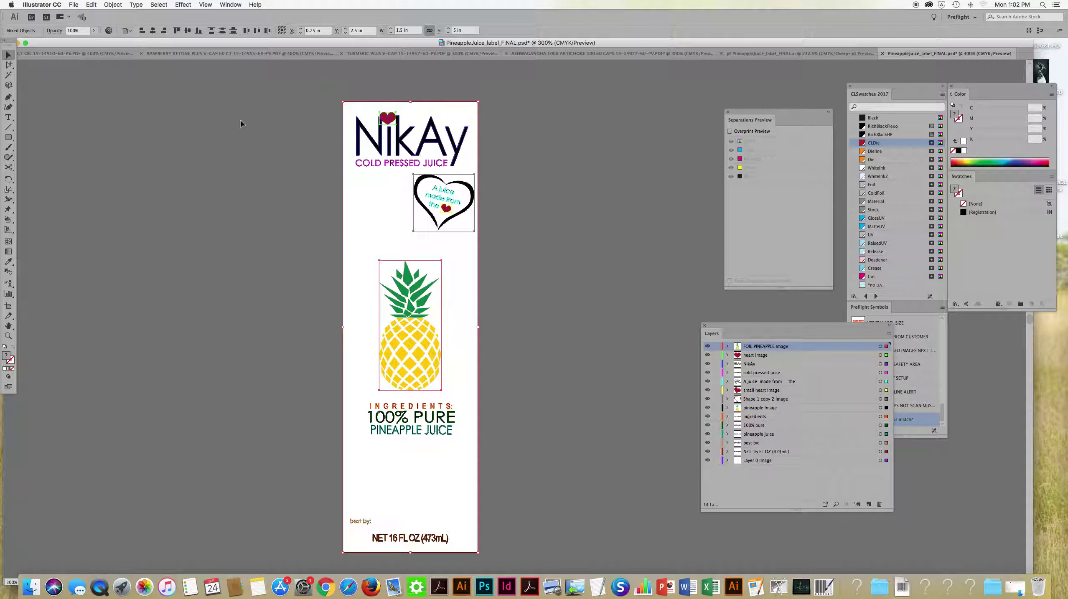
{"action": "left_click", "coordinate": [136, 4]}
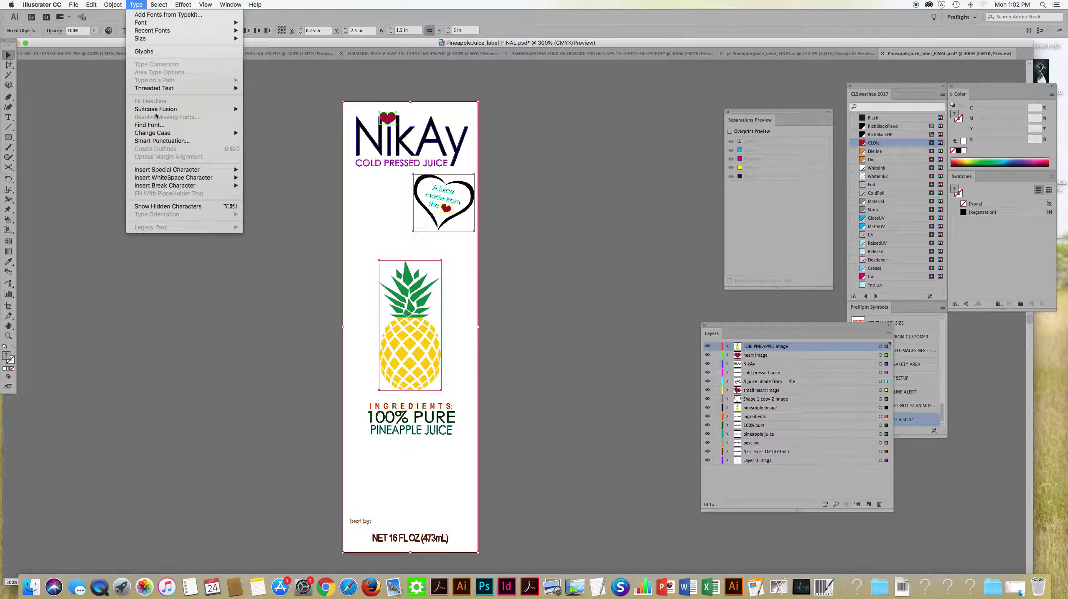
{"action": "key", "text": "Escape"}
{"action": "key", "text": "super+a"}
{"action": "left_click", "coordinate": [137, 4]}
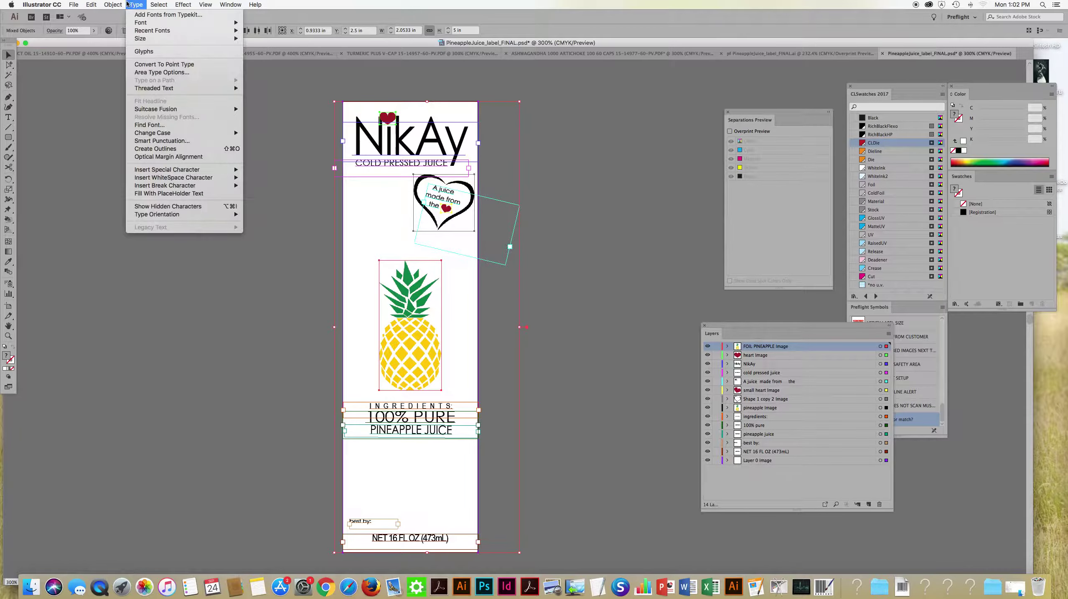
{"action": "left_click", "coordinate": [144, 151]}
{"action": "key", "text": "super+y"}
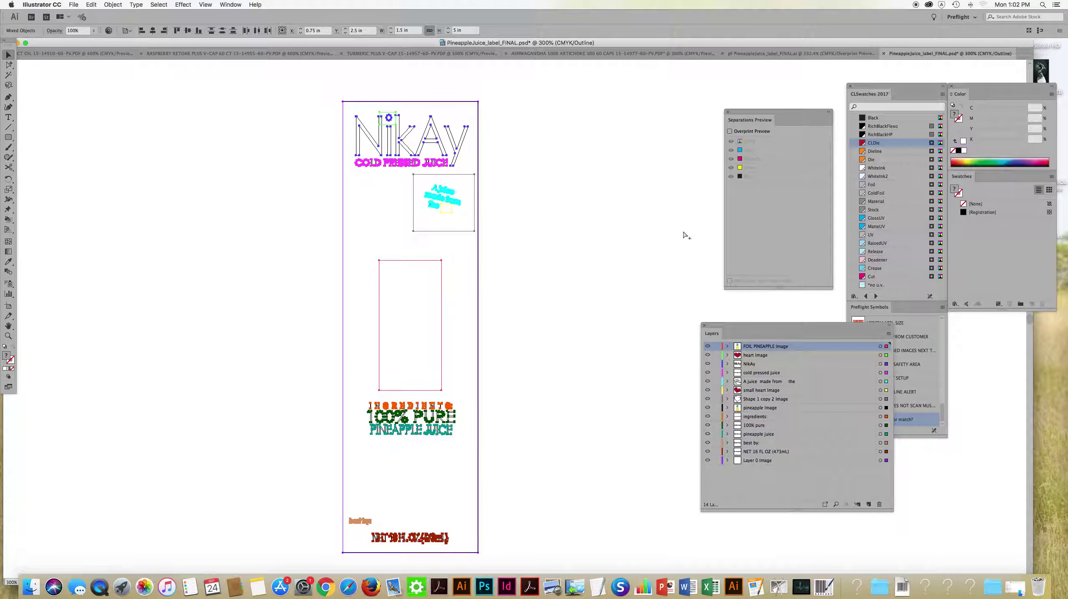
{"action": "left_click", "coordinate": [555, 228]}
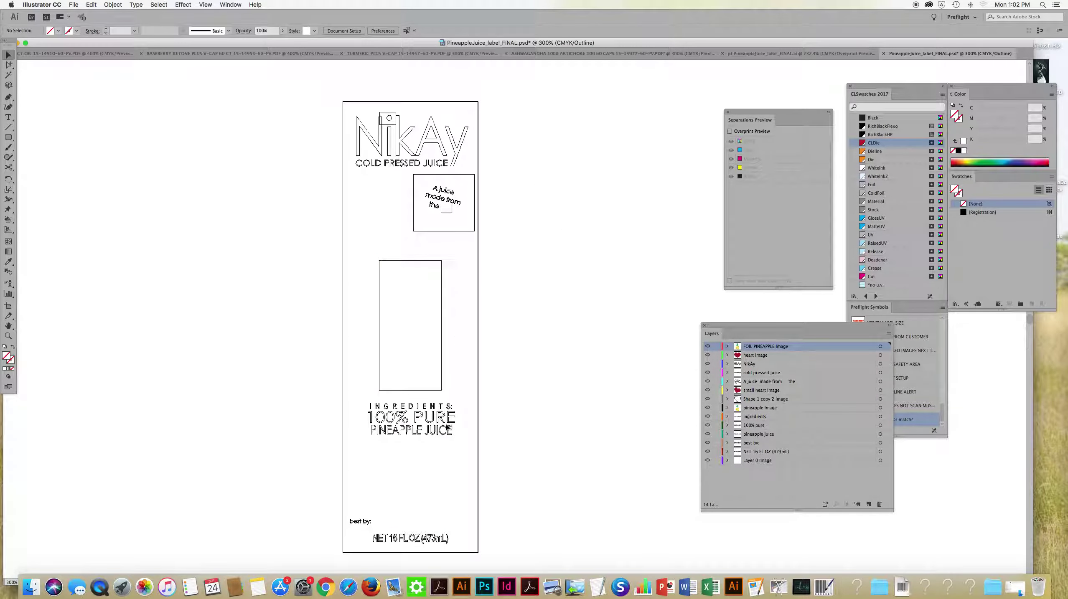
{"action": "key", "text": "super+z"}
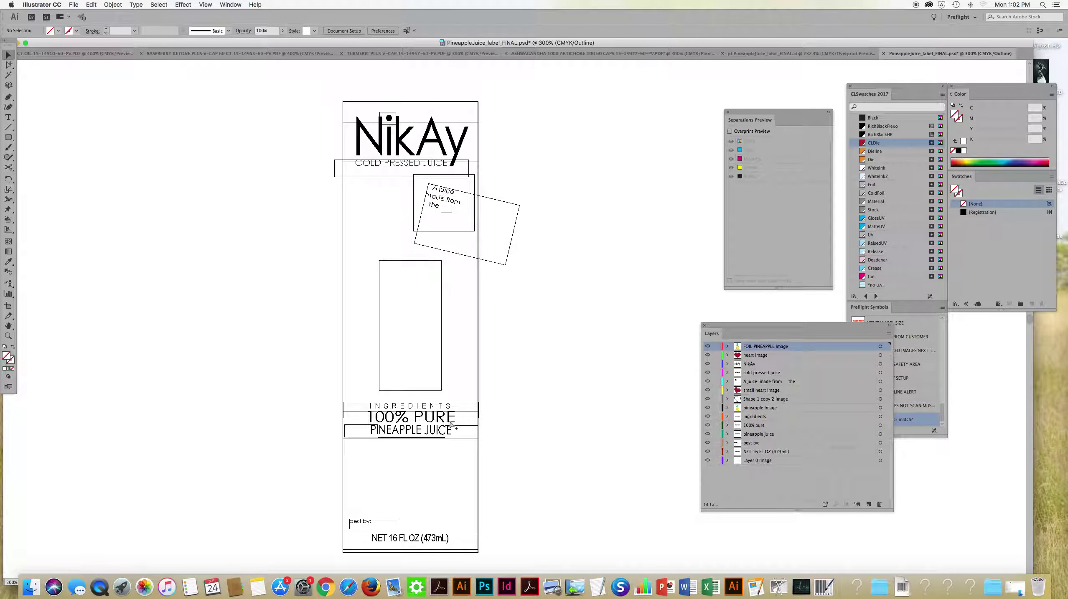
{"action": "key", "text": "super+y"}
{"action": "key", "text": "super+a"}
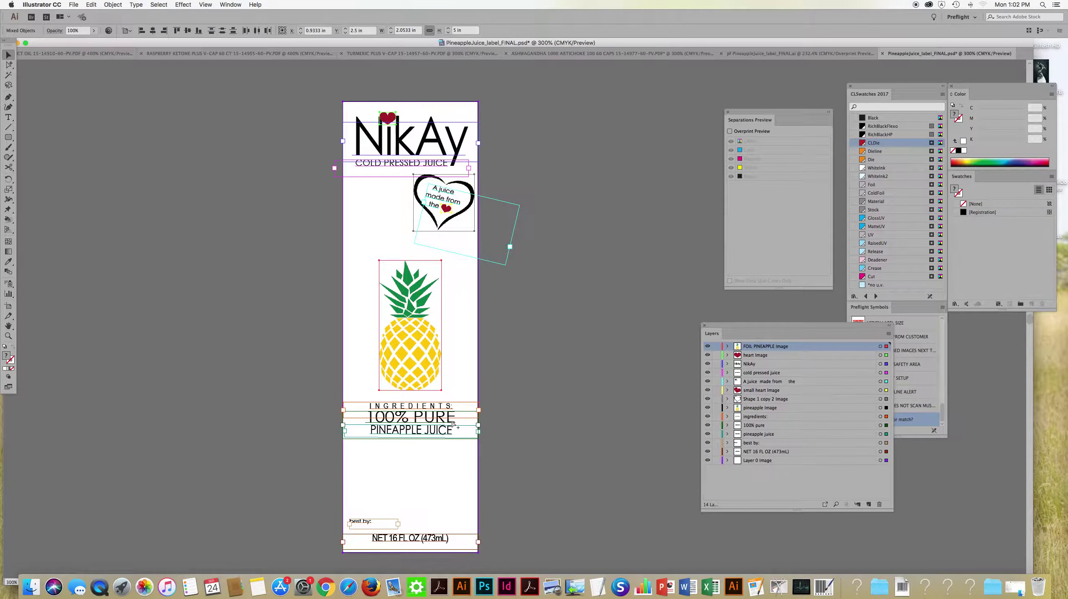
{"action": "key", "text": "super+shift+a"}
- Drag the whiteplate PSD from Finder into the label and centre it on the artboard
{"action": "left_click_drag", "start_coordinate": [390, 41], "coordinate": [366, 324]}
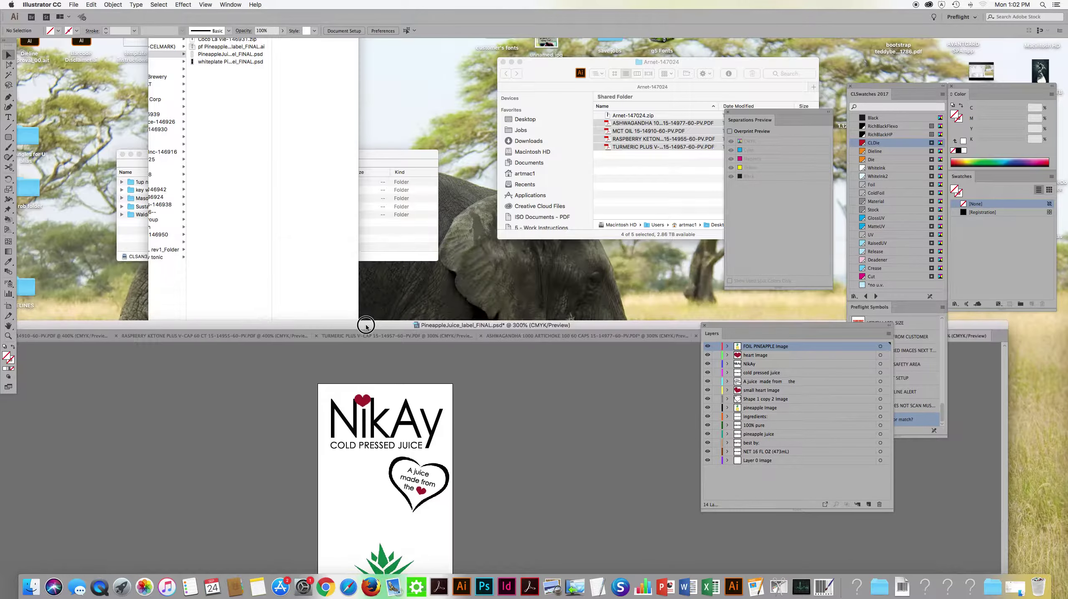
{"action": "left_click", "coordinate": [270, 122]}
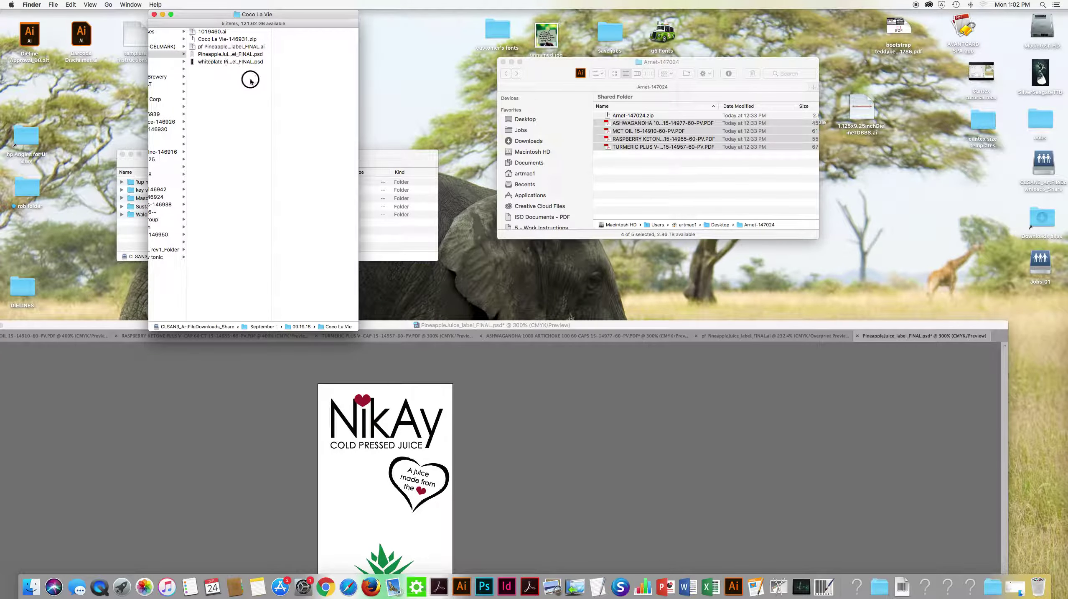
{"action": "left_click_drag", "start_coordinate": [234, 61], "coordinate": [514, 453]}
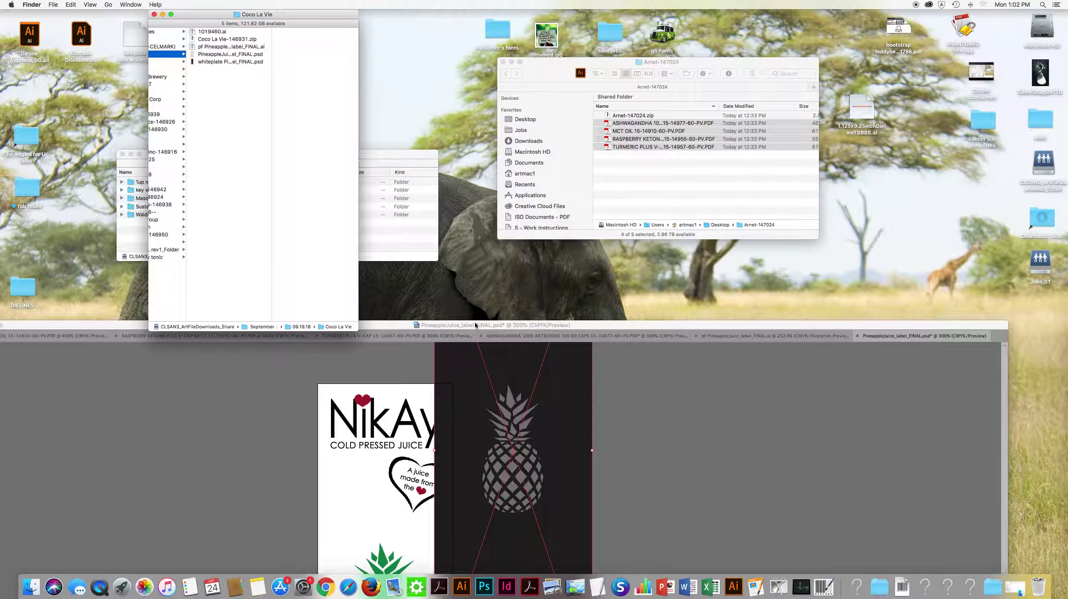
{"action": "mouse_move", "coordinate": [475, 324]}
{"action": "left_mouse_down"}
{"action": "mouse_move", "coordinate": [435, 42]}
{"action": "mouse_move", "coordinate": [457, 38]}
{"action": "left_mouse_up"}
{"action": "left_click", "coordinate": [478, 31]}
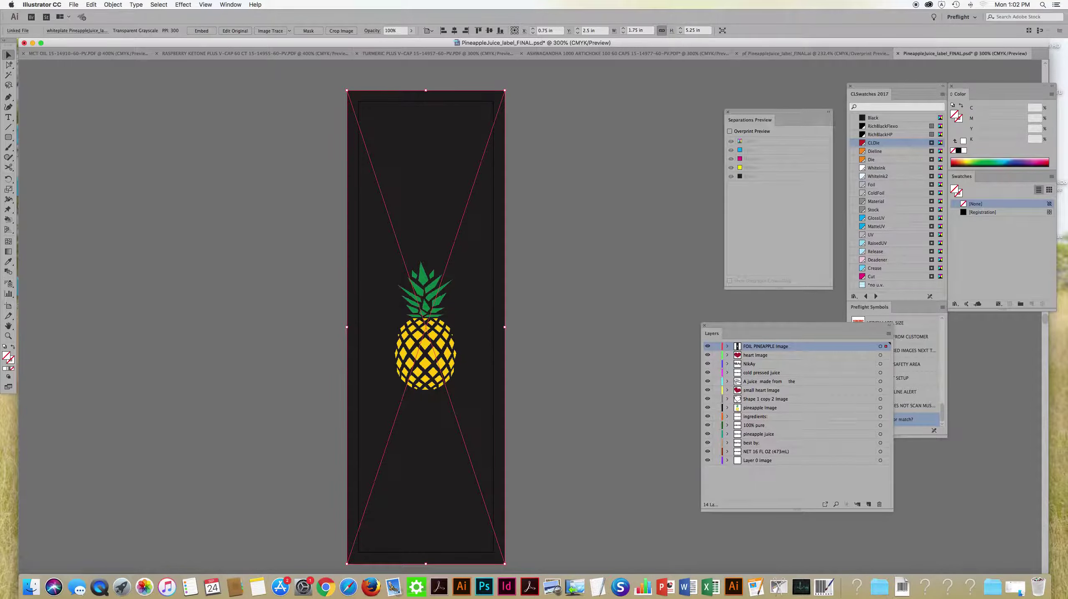
- Turn on Overprint Preview and set the whiteplate image's blend mode to Darken
{"action": "key", "text": "ctrl+shift+F10"}
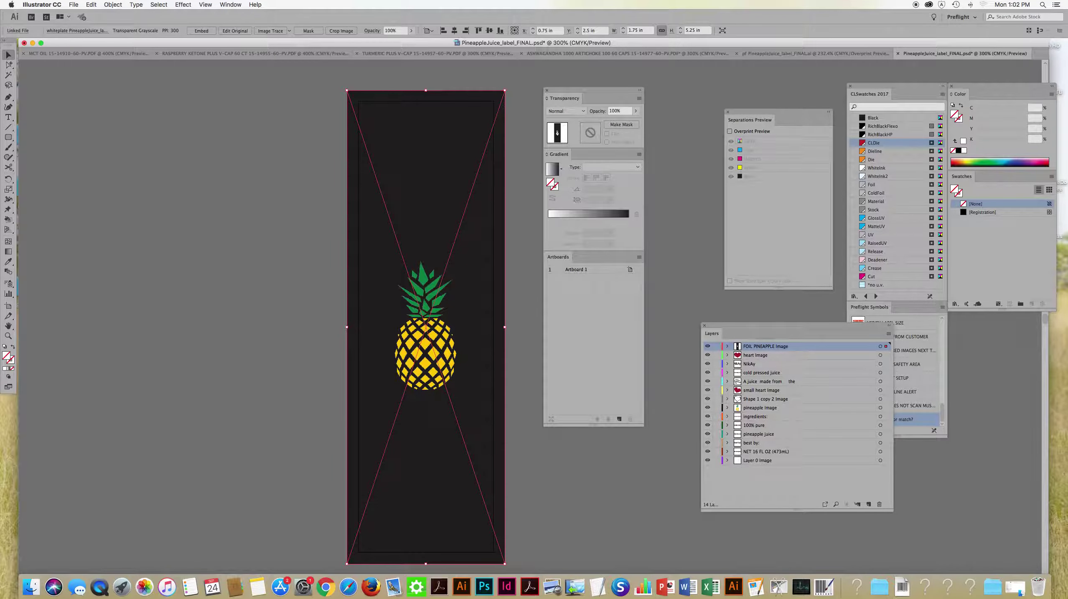
{"action": "key", "text": "ctrl+F11"}
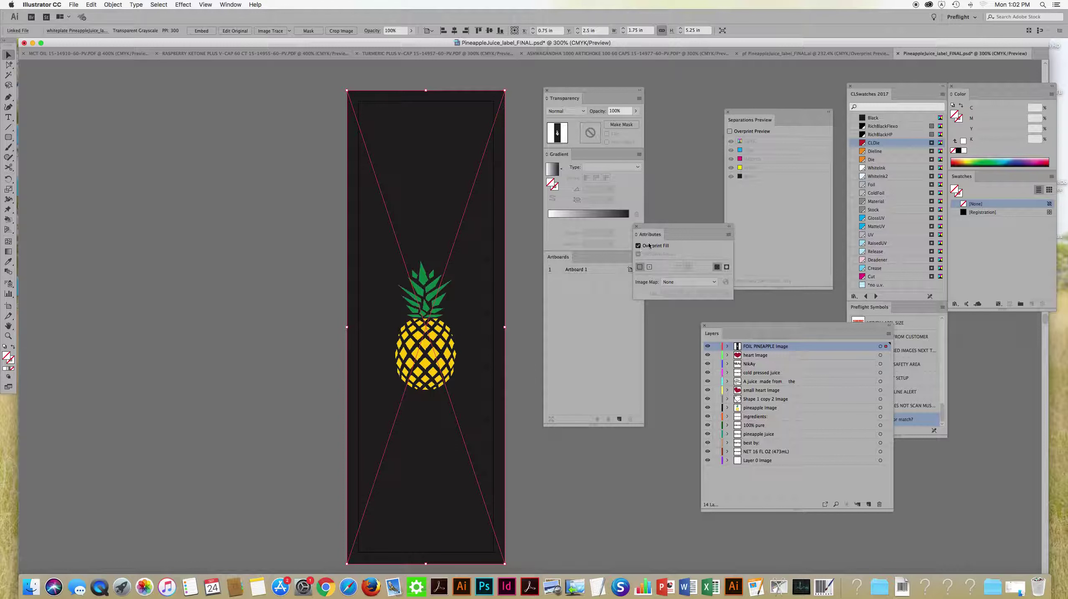
{"action": "left_click", "coordinate": [754, 133]}
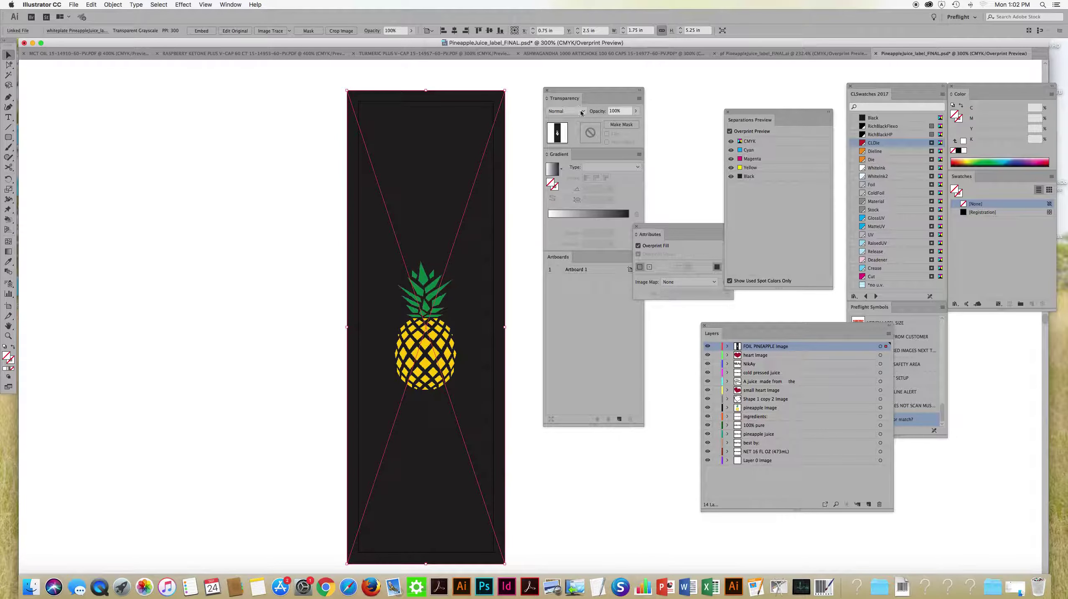
{"action": "left_click", "coordinate": [584, 111]}
{"action": "left_click", "coordinate": [572, 126]}
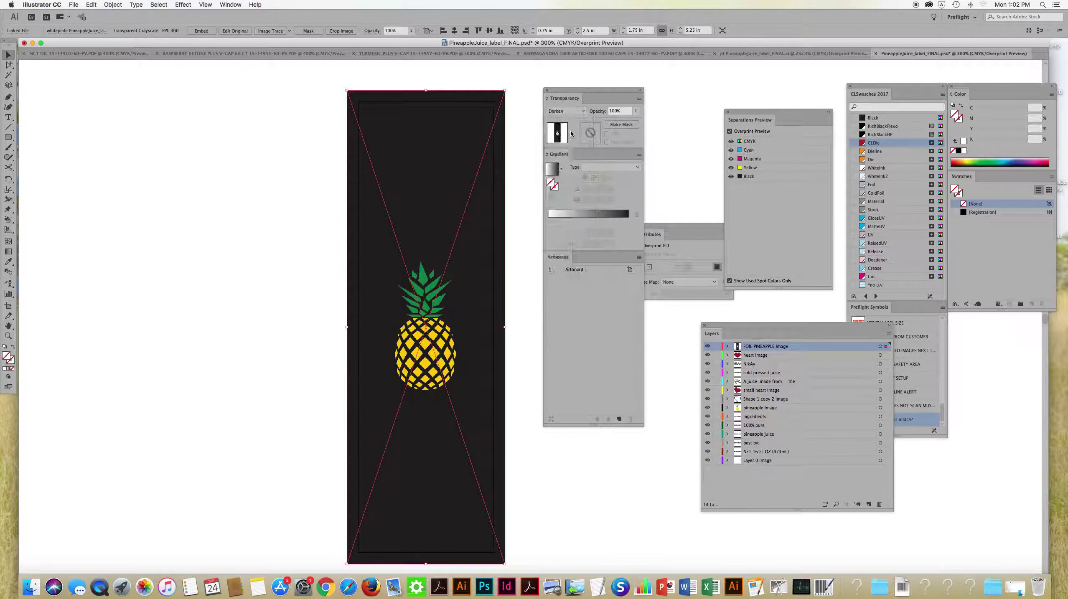
- Zoom in on the pineapple crown leaves, fit the label back in view, and close the Transparency/Gradient panels
{"action": "left_click_drag", "start_coordinate": [453, 334], "coordinate": [471, 343]}
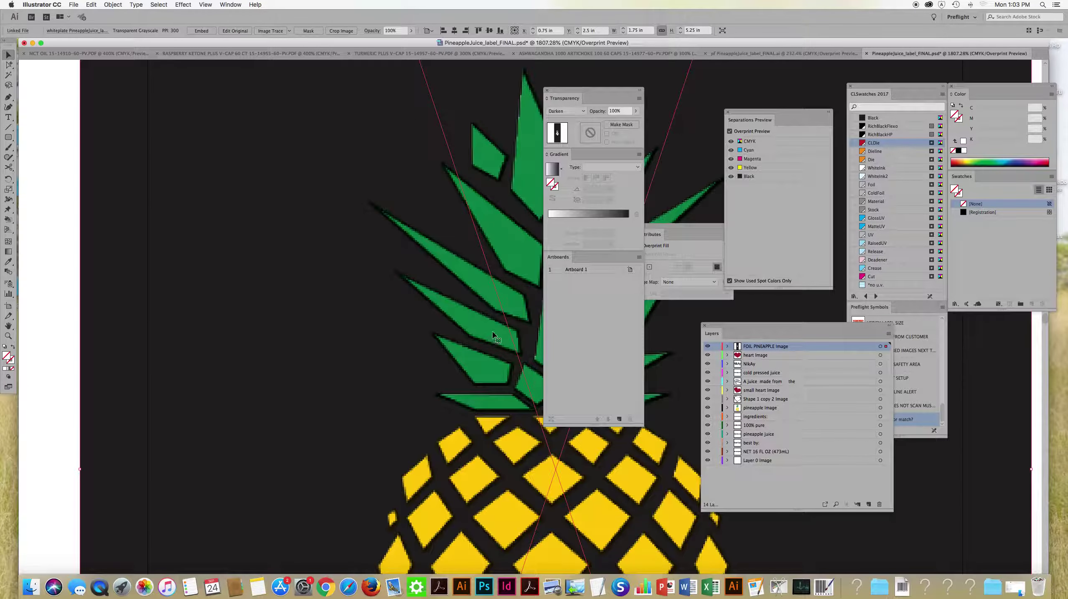
{"action": "left_click_drag", "start_coordinate": [592, 84], "coordinate": [749, 87]}
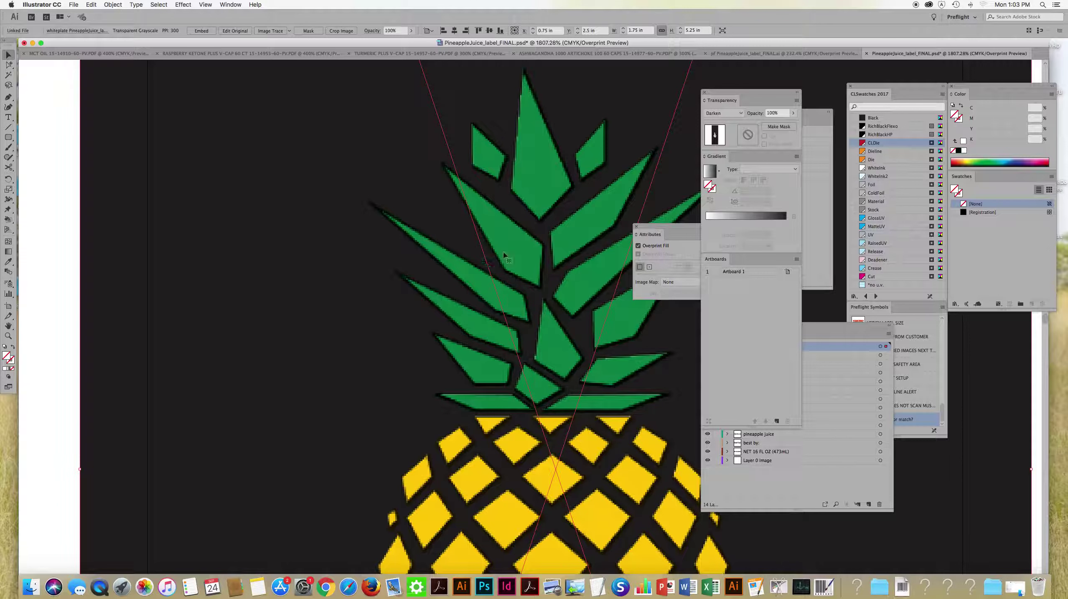
{"action": "scroll", "coordinate": [509, 424], "scroll_direction": "down", "scroll_amount": 2}
{"action": "scroll", "coordinate": [505, 423], "scroll_direction": "down", "scroll_amount": 2}
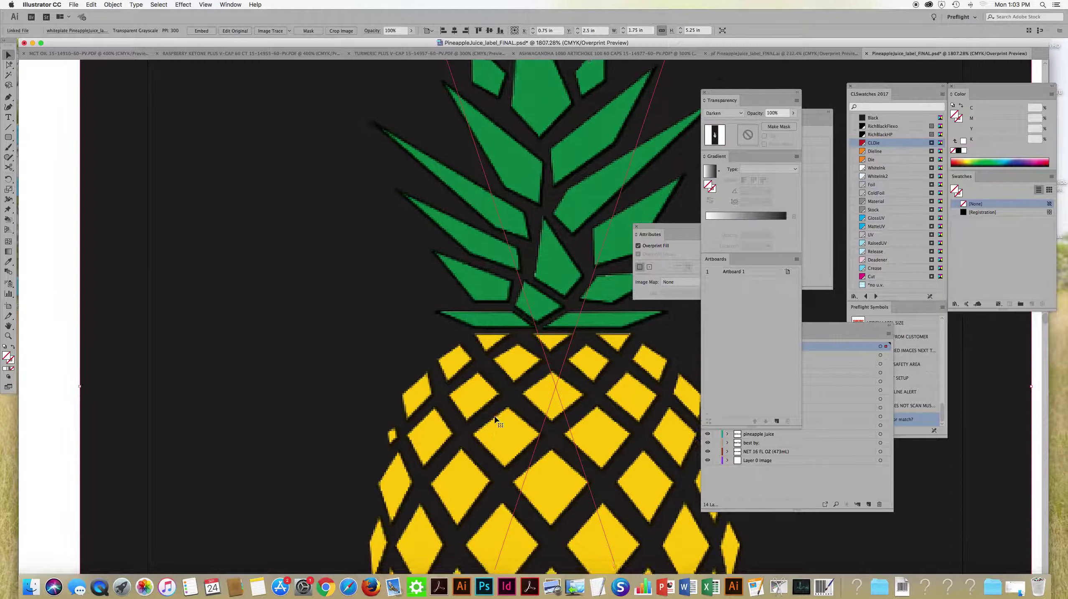
{"action": "scroll", "coordinate": [497, 421], "scroll_direction": "down", "scroll_amount": 2}
{"action": "scroll", "coordinate": [498, 422], "scroll_direction": "down", "scroll_amount": 2}
{"action": "scroll", "coordinate": [494, 422], "scroll_direction": "down", "scroll_amount": 3}
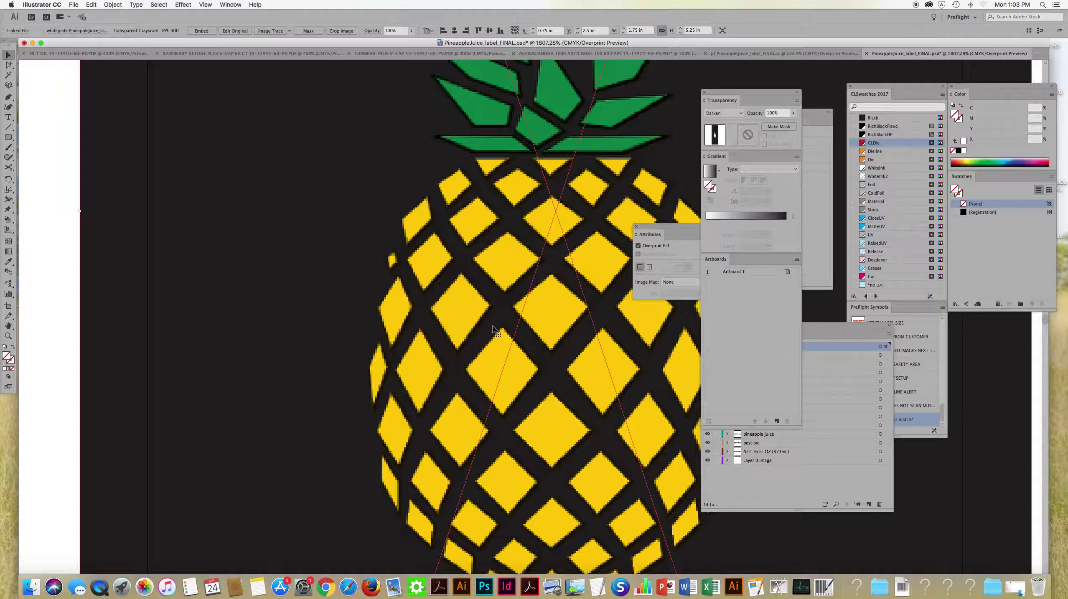
{"action": "key", "text": "super+minus"}
{"action": "key", "text": "super+minus"}
{"action": "key", "text": "super+minus"}
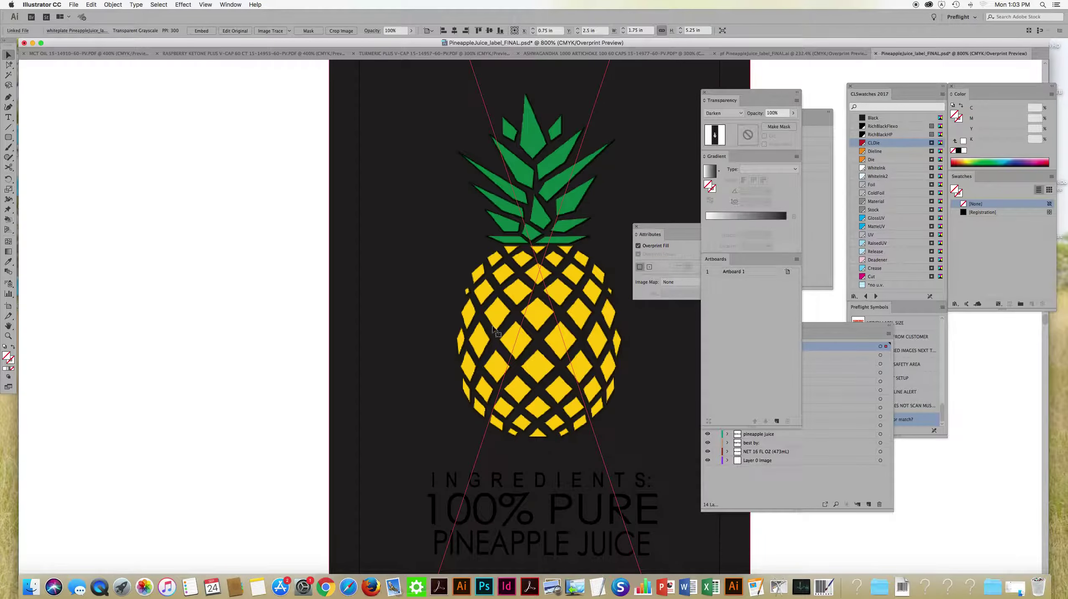
{"action": "left_click_drag", "start_coordinate": [461, 109], "coordinate": [560, 217]}
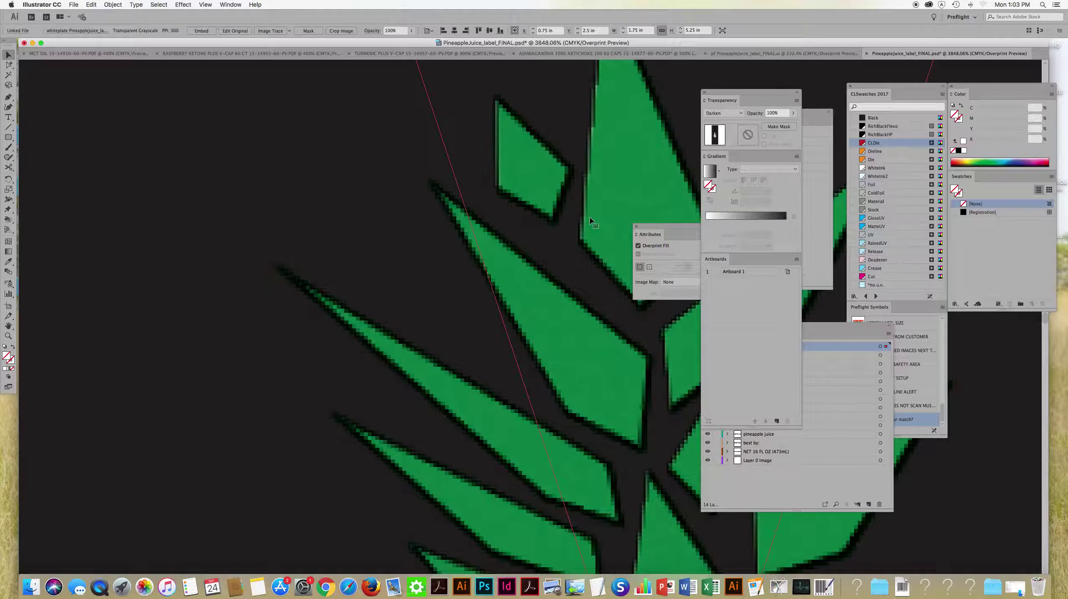
{"action": "key", "text": "super+0"}
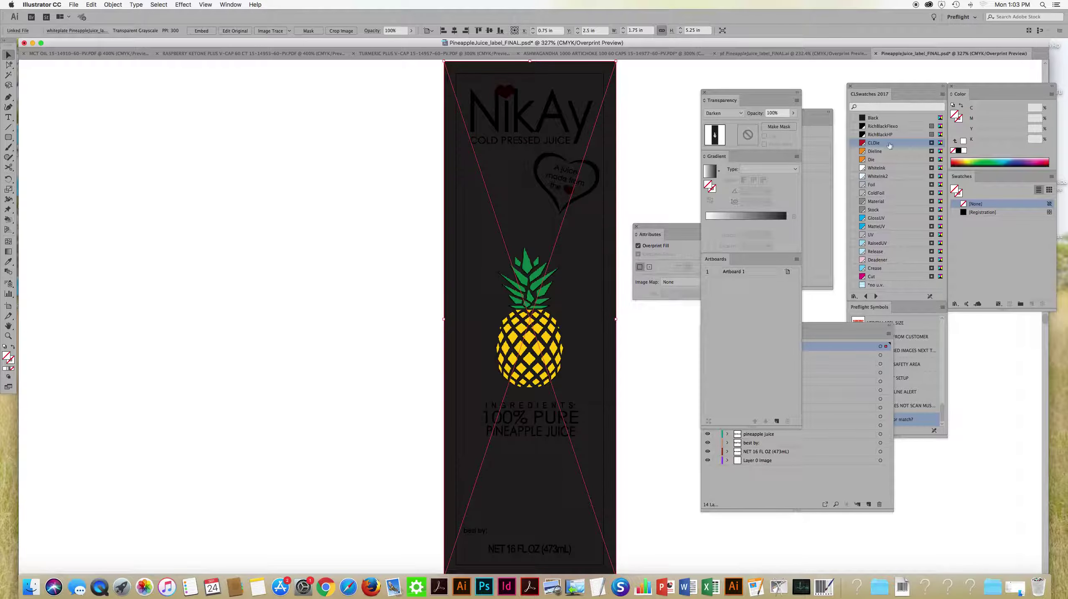
{"action": "left_click", "coordinate": [705, 93]}
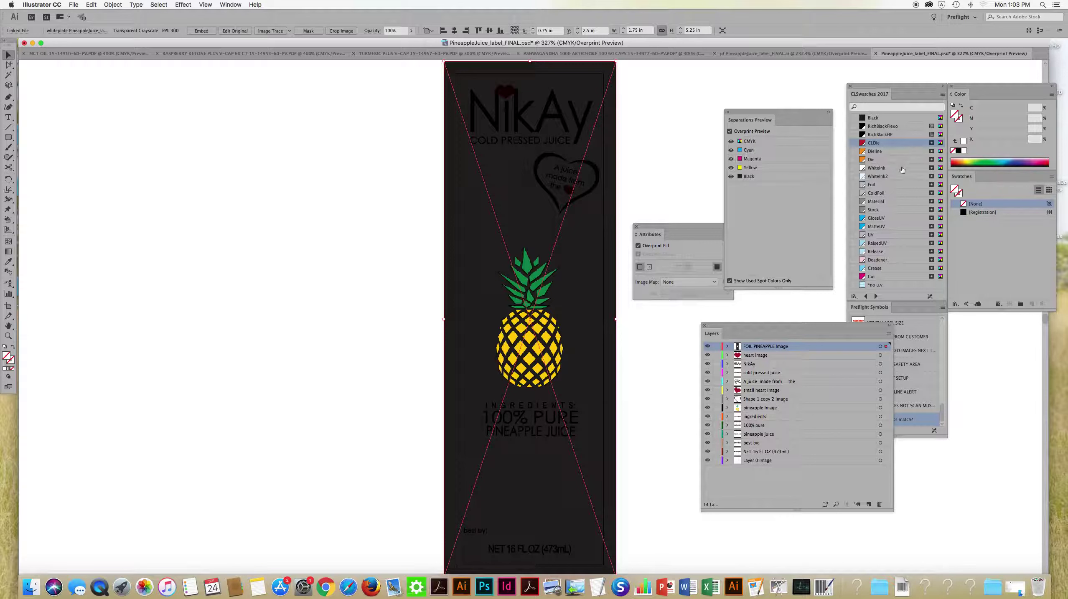
- Apply the WhiteInk swatch to the label image, then deselect it
{"action": "left_click", "coordinate": [887, 171]}
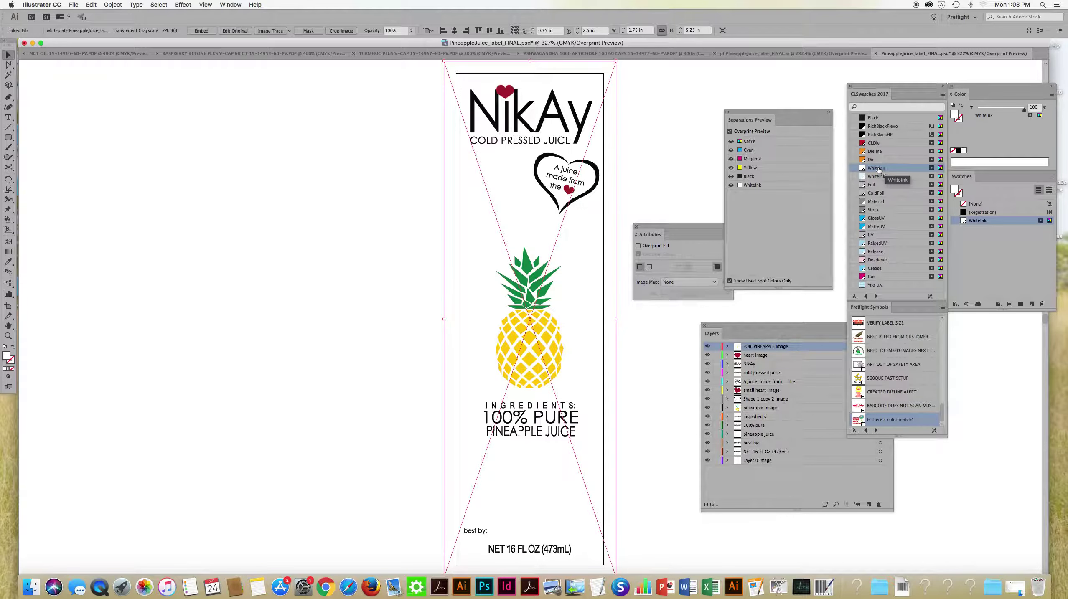
{"action": "key", "text": "super+minus"}
{"action": "key", "text": "super+minus"}
{"action": "key", "text": "super+minus"}
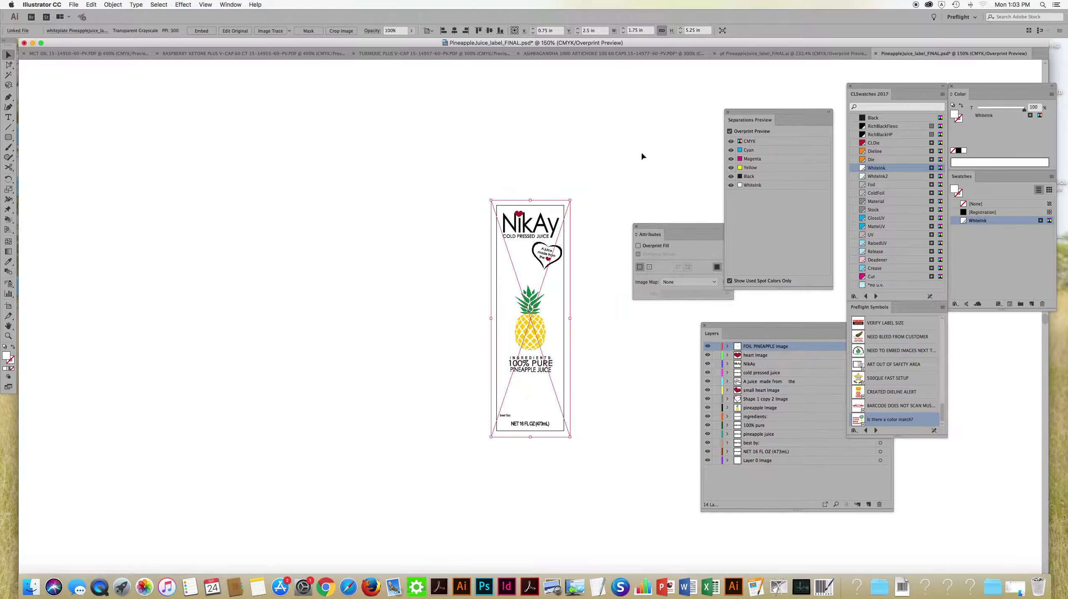
{"action": "key", "text": "m"}
{"action": "key", "text": "super+shift+a"}
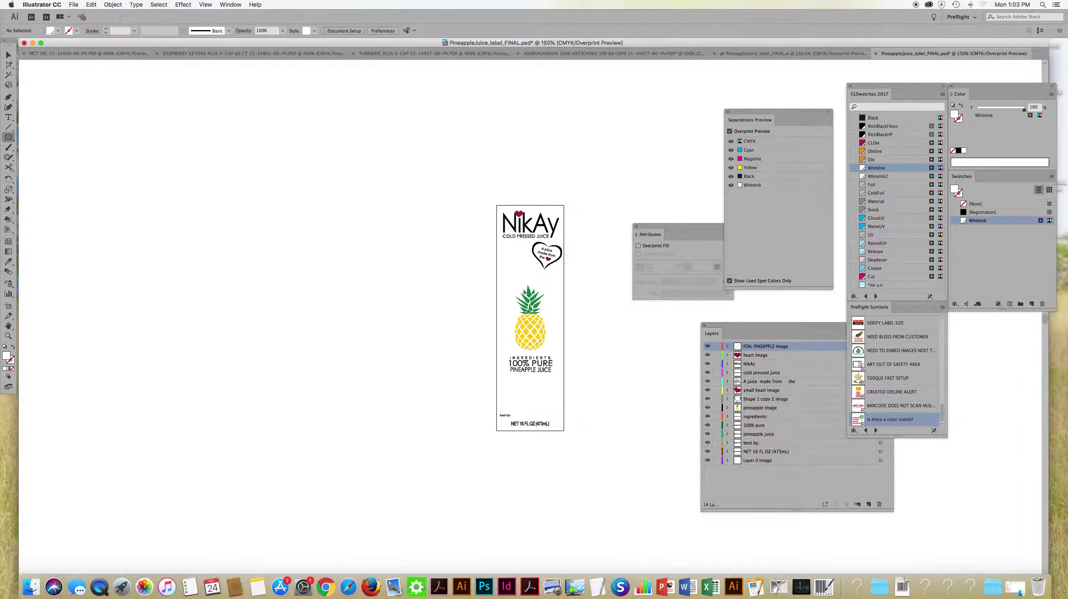
- Add a new layer and move it to the bottom of the Layers list
{"action": "left_click", "coordinate": [745, 473]}
{"action": "left_click", "coordinate": [869, 505]}
{"action": "left_click_drag", "start_coordinate": [765, 345], "coordinate": [758, 469]}
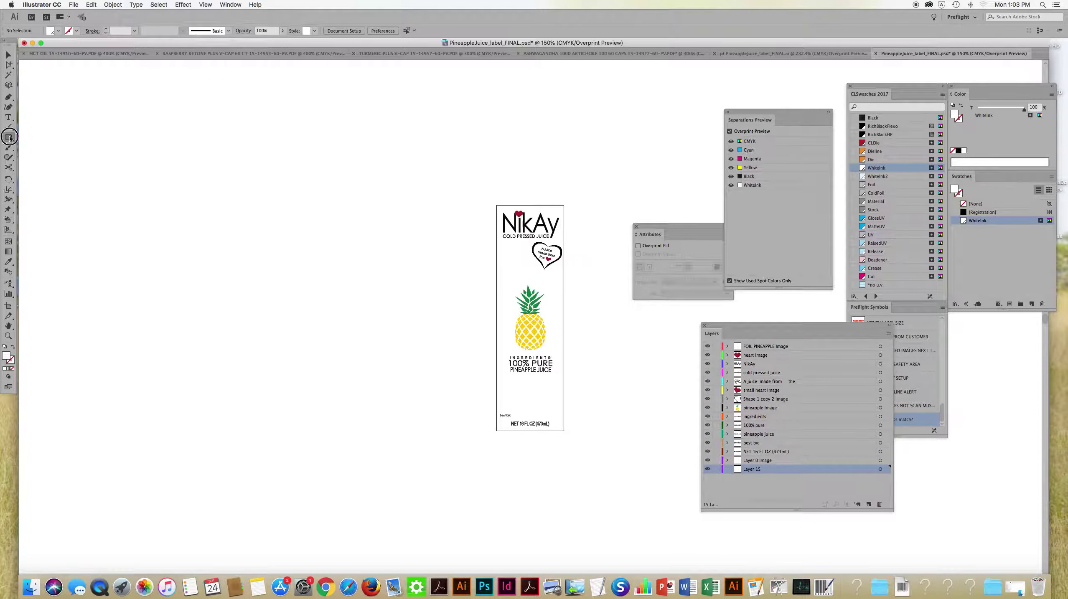
- Draw a rectangle enclosing the whole label, fill it with grey Material, and reselect the label image
{"action": "left_click_drag", "start_coordinate": [9, 137], "coordinate": [37, 136]}
{"action": "mouse_move", "coordinate": [490, 193]}
{"action": "left_mouse_down"}
{"action": "mouse_move", "coordinate": [699, 460]}
{"action": "mouse_move", "coordinate": [698, 441]}
{"action": "left_mouse_up"}
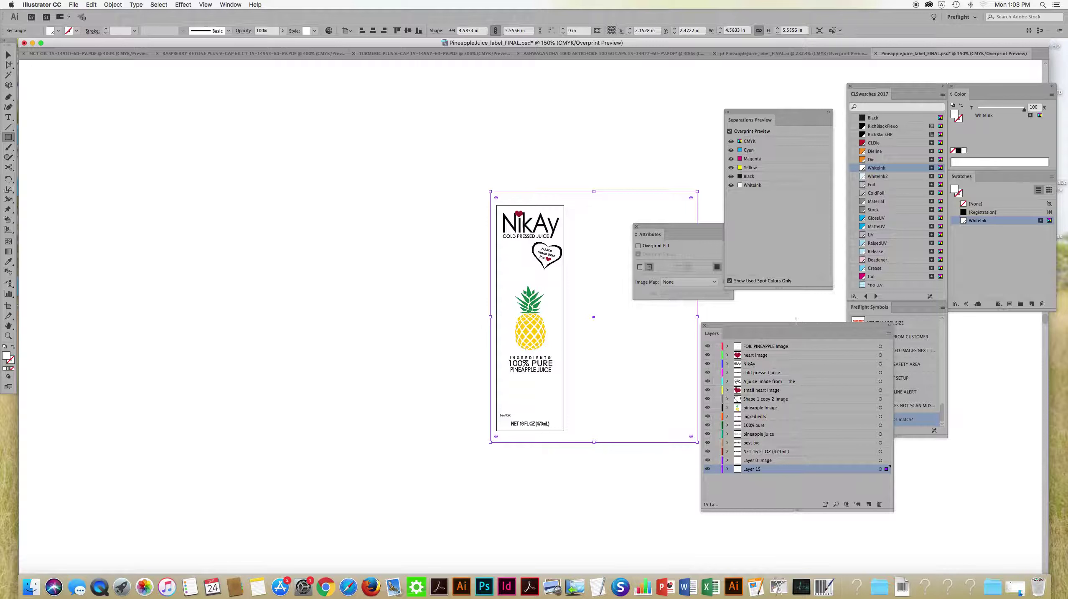
{"action": "left_click", "coordinate": [882, 201]}
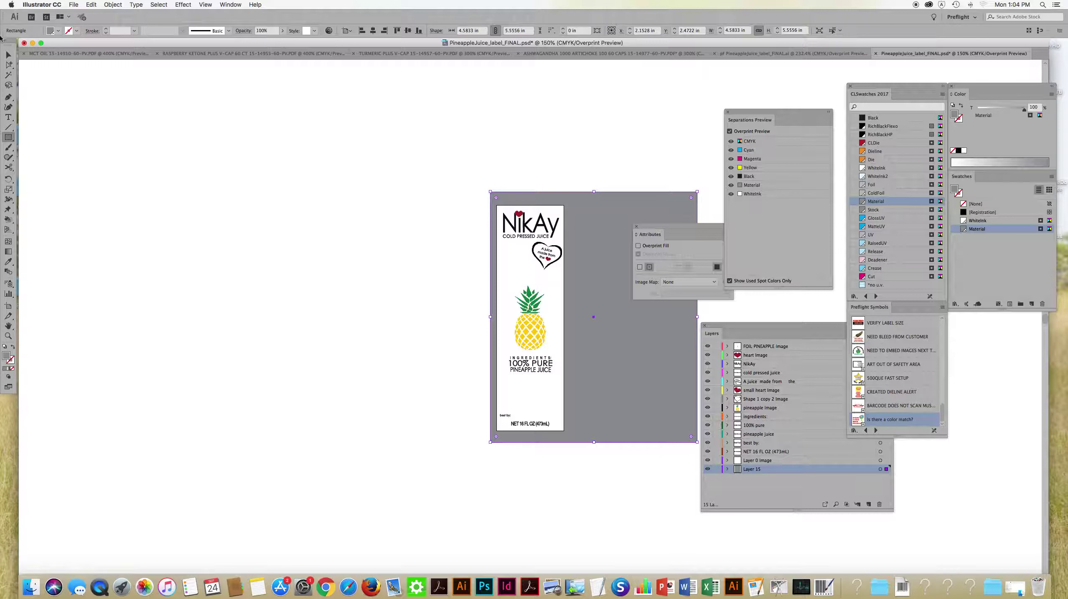
{"action": "left_click", "coordinate": [8, 54]}
{"action": "left_click", "coordinate": [553, 212]}
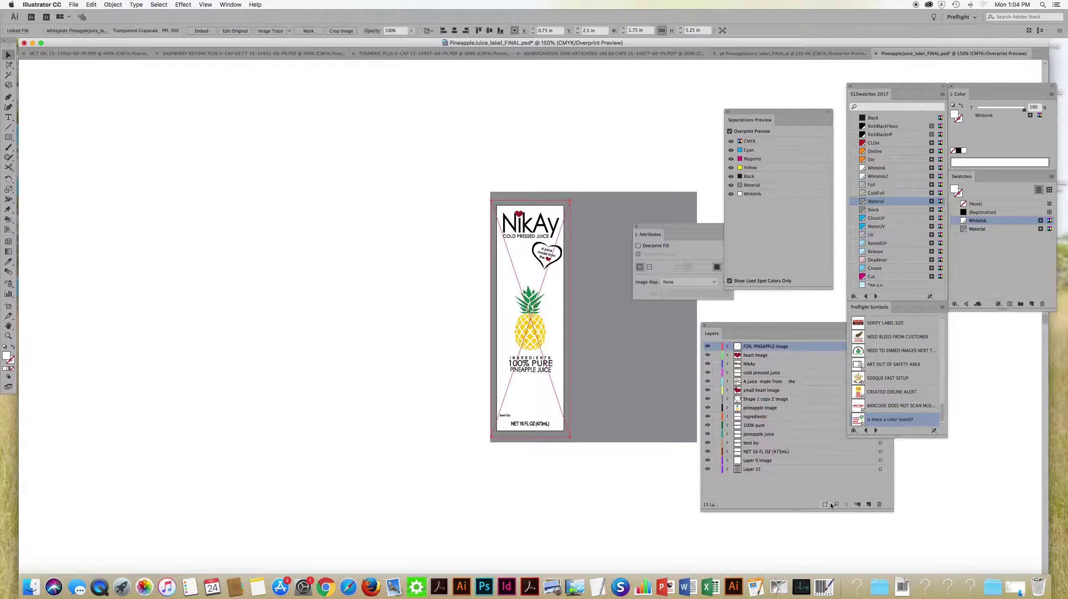
- Paste the white plate image in front on a new top layer named whiteink, and lock it
{"action": "left_click", "coordinate": [869, 505]}
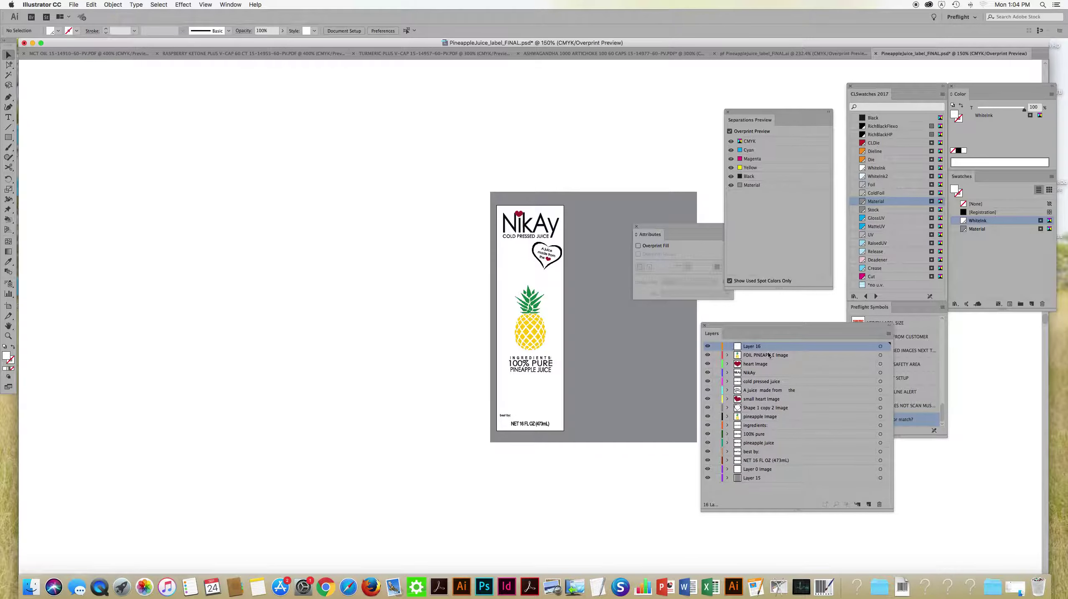
{"action": "key", "text": "super+f"}
{"action": "double_click", "coordinate": [753, 346]}
{"action": "type", "text": "whiteink"}
{"action": "key", "text": "Return"}
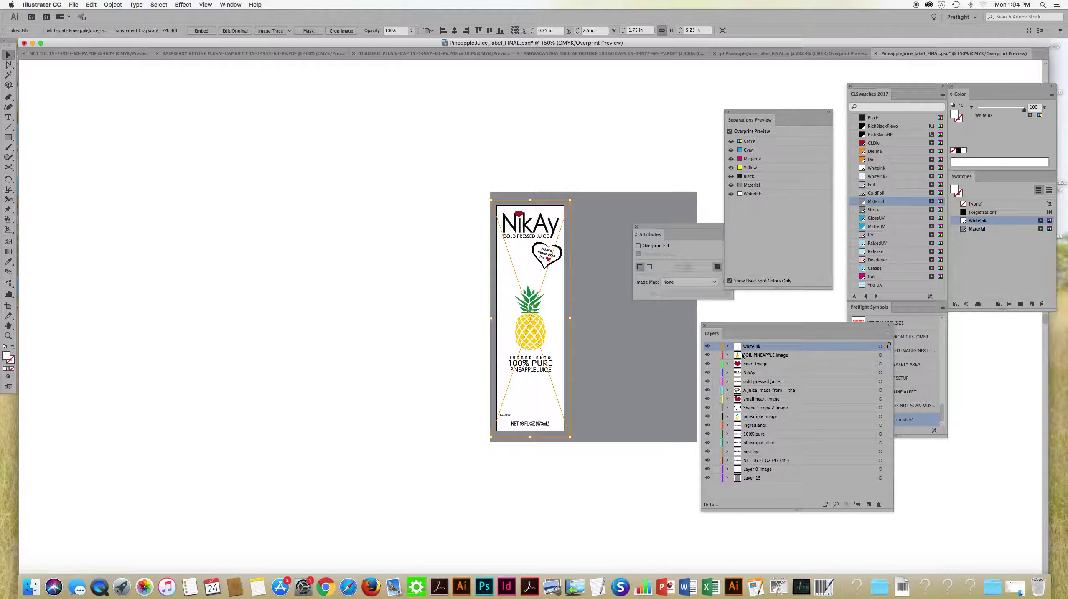
{"action": "left_click", "coordinate": [717, 350]}
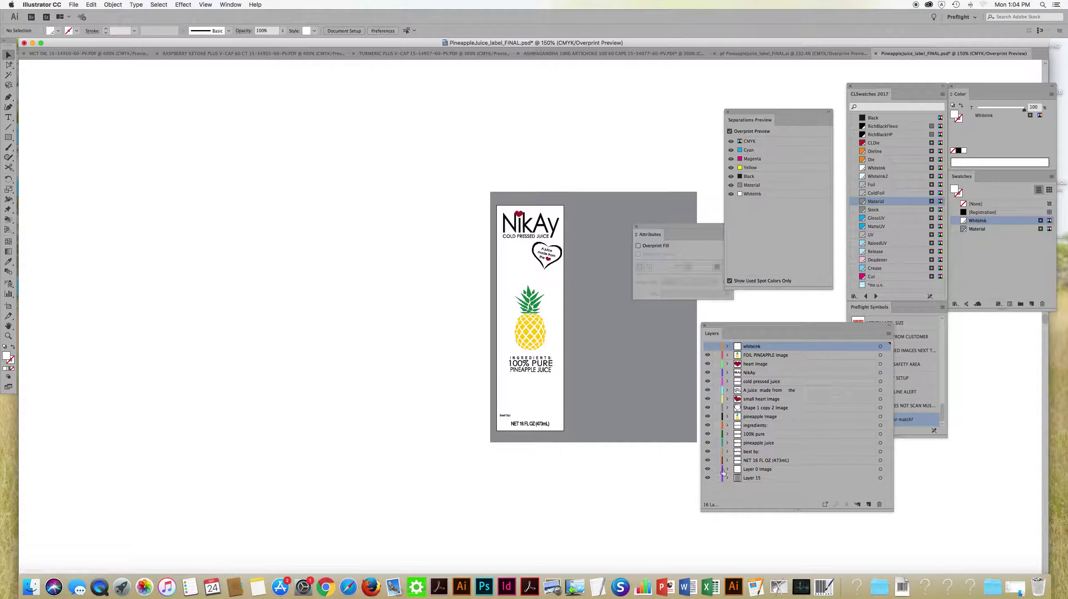
- Hide all label layers except the grey Material backdrop, and delete Layer 0 Image
{"action": "left_click", "coordinate": [708, 471]}
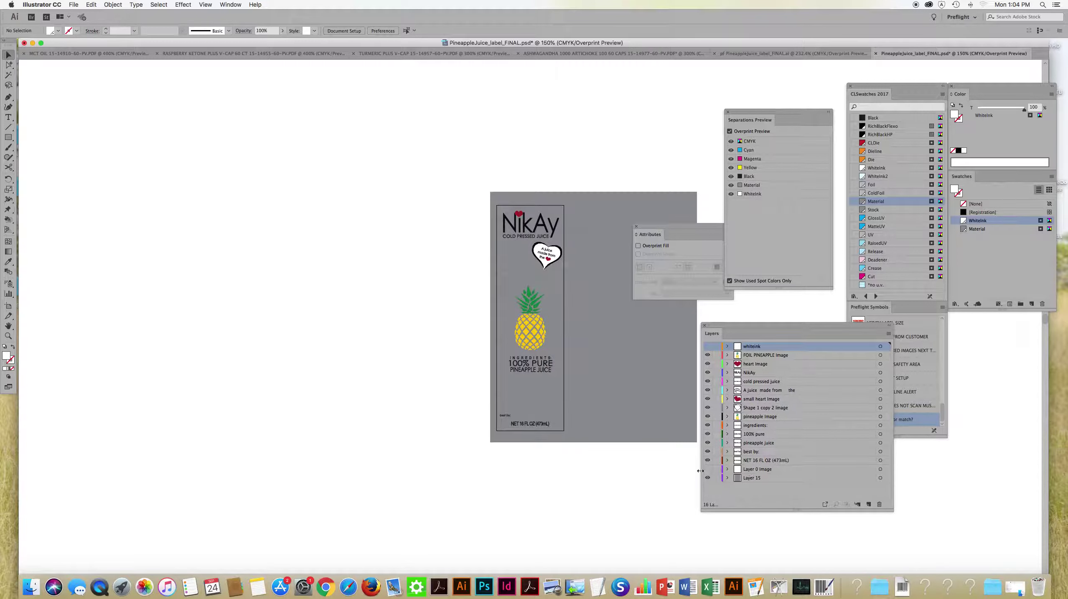
{"action": "left_click", "coordinate": [708, 470]}
{"action": "left_click", "coordinate": [708, 470]}
{"action": "left_click", "coordinate": [707, 470]}
{"action": "left_click", "coordinate": [708, 470]}
{"action": "left_click", "coordinate": [707, 470]}
{"action": "left_click_drag", "start_coordinate": [708, 347], "coordinate": [707, 470]}
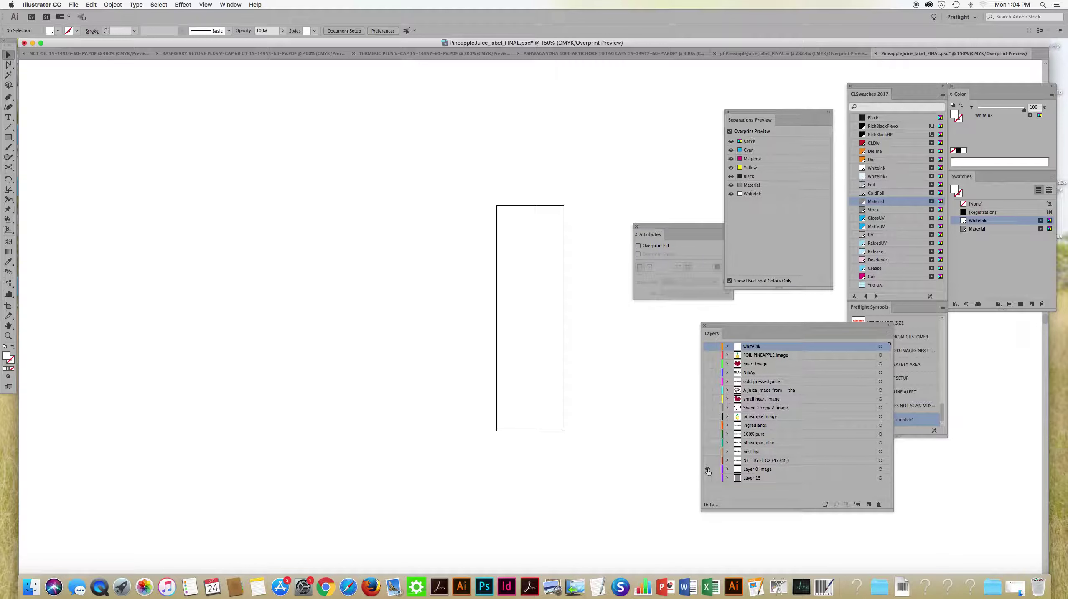
{"action": "left_click", "coordinate": [708, 478]}
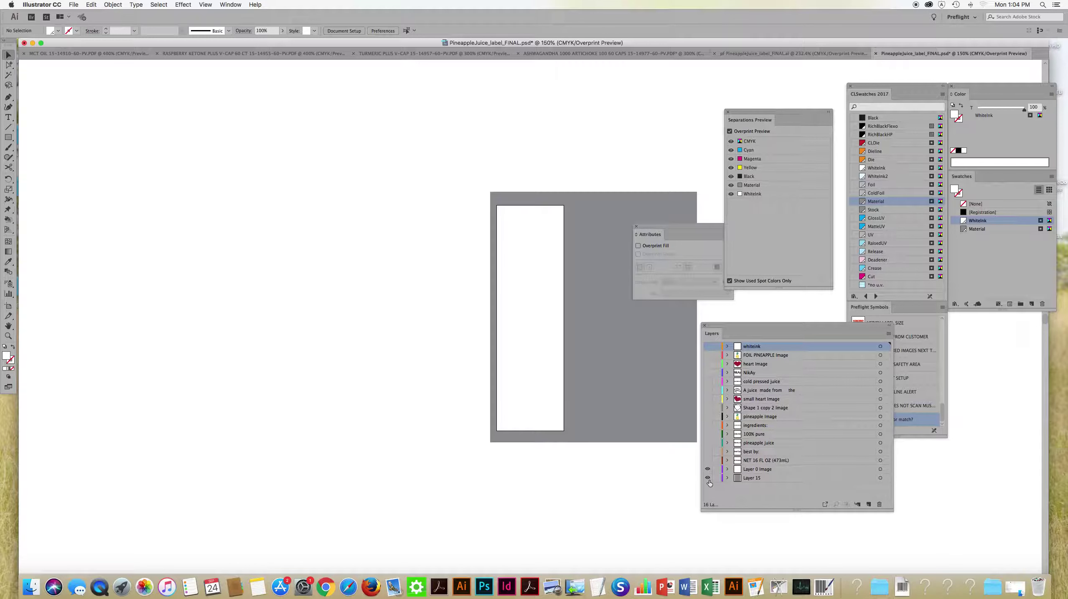
{"action": "left_click", "coordinate": [788, 468]}
{"action": "left_click", "coordinate": [879, 504]}
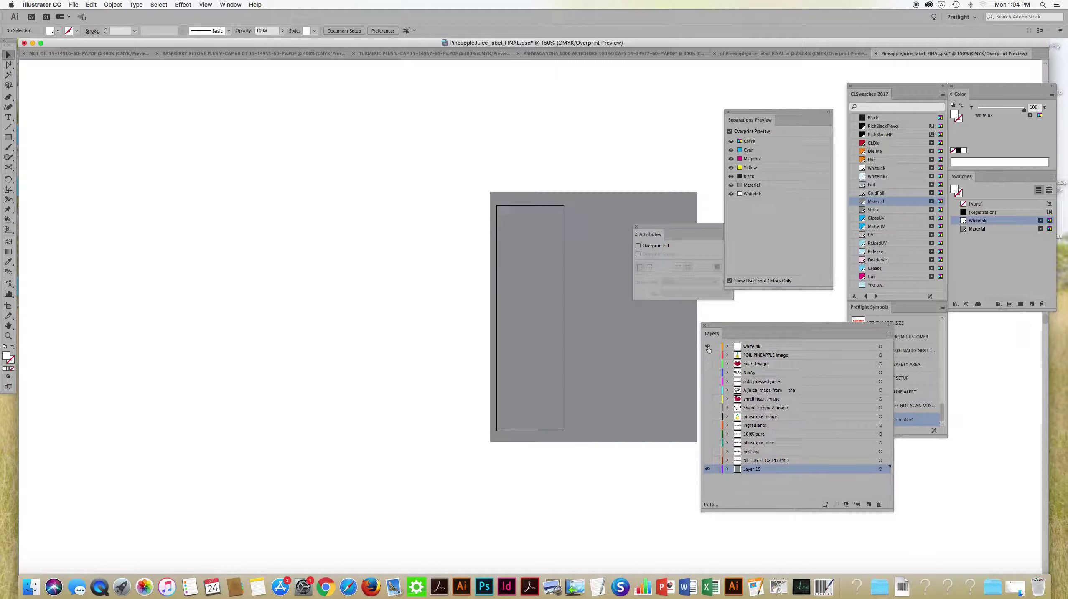
- Move the white plate pineapple image onto the right artboard and turn off Overprint Preview
{"action": "left_click", "coordinate": [531, 299]}
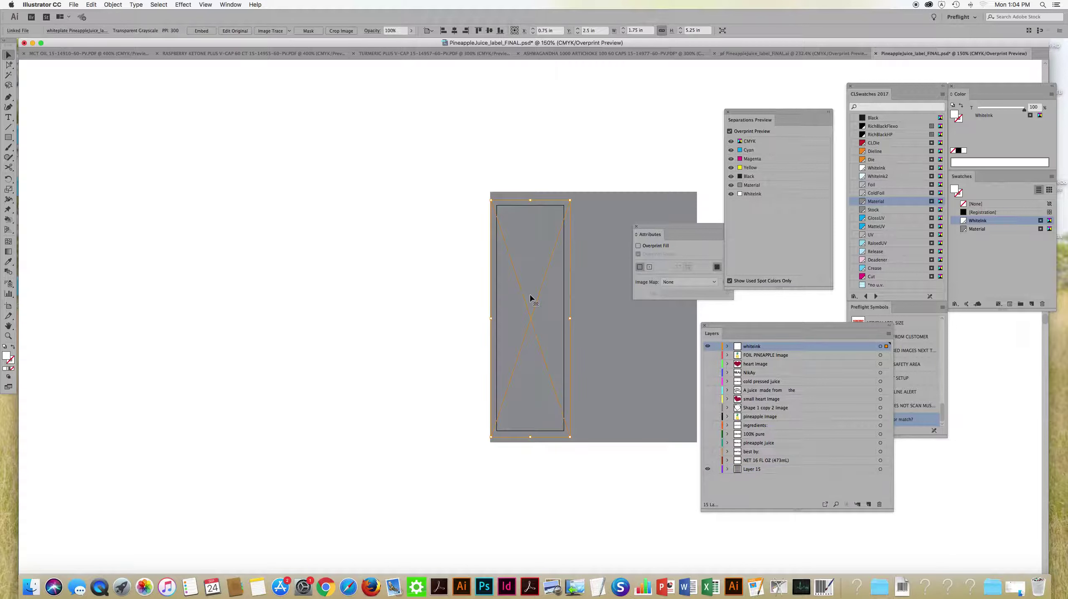
{"action": "left_click_drag", "start_coordinate": [543, 234], "coordinate": [664, 220]}
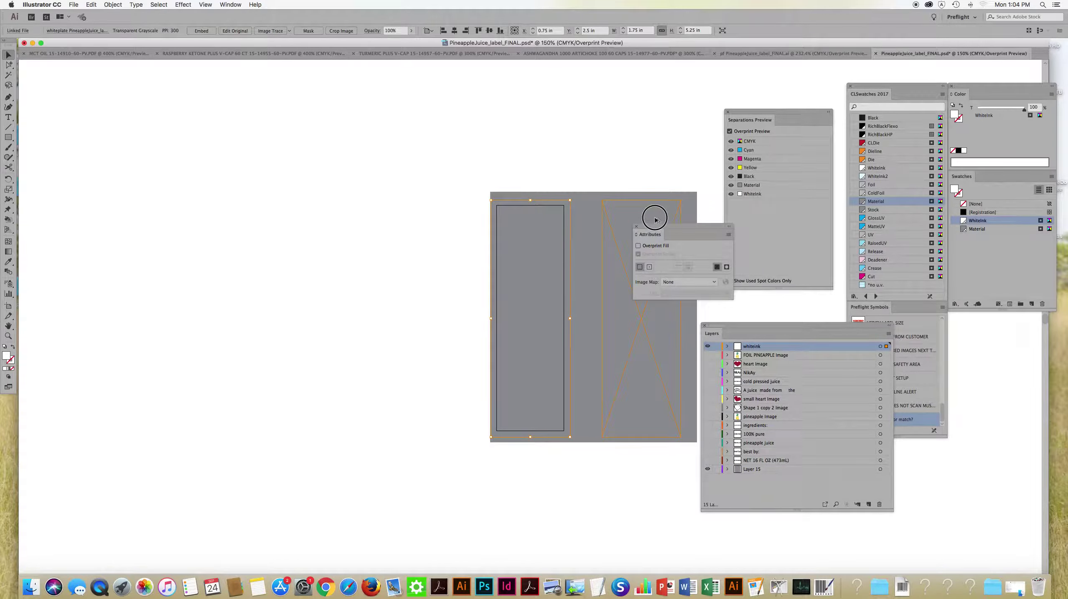
{"action": "left_click_drag", "start_coordinate": [663, 221], "coordinate": [654, 220]}
{"action": "key", "text": "ctrl+y"}
{"action": "key", "text": "ctrl+y"}
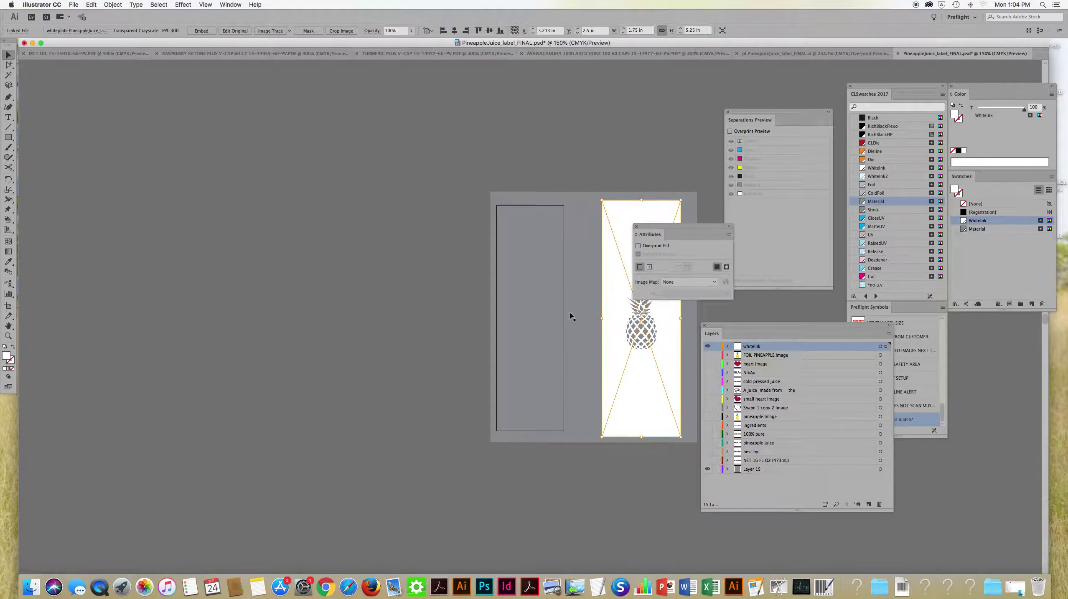
- Fill the left image with Whiteink, place the whiteink layer above Layer 15, and show all layers
{"action": "left_click", "coordinate": [561, 271]}
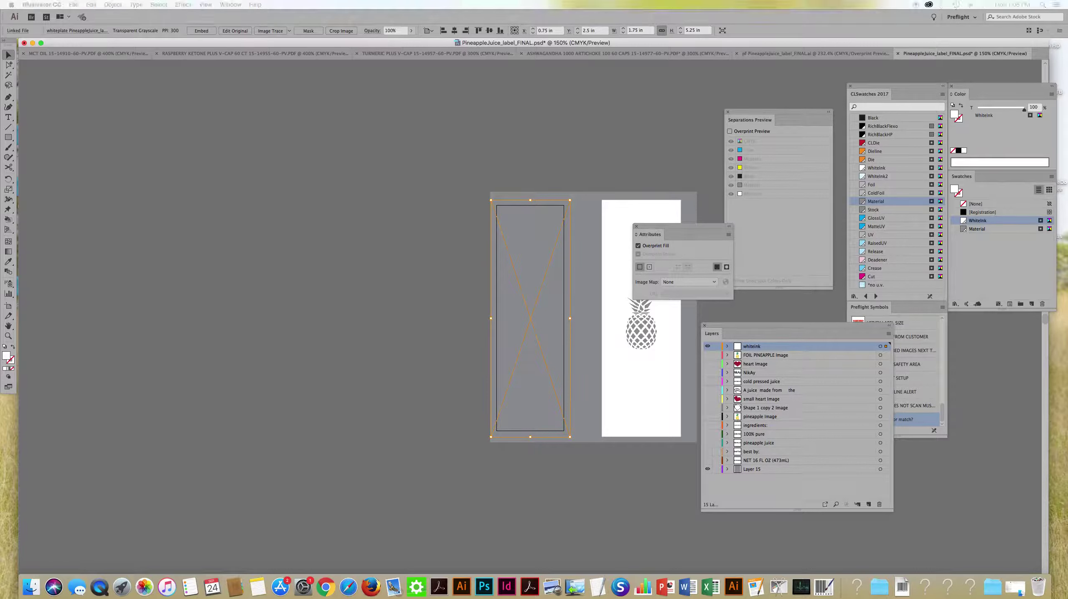
{"action": "left_click", "coordinate": [1033, 222]}
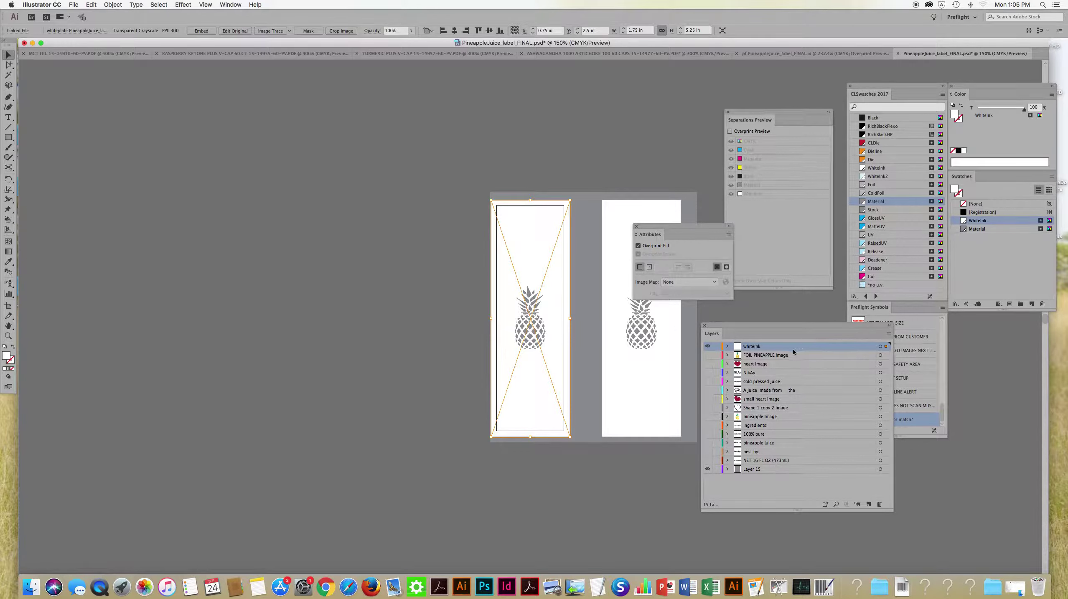
{"action": "left_click_drag", "start_coordinate": [783, 347], "coordinate": [785, 465]}
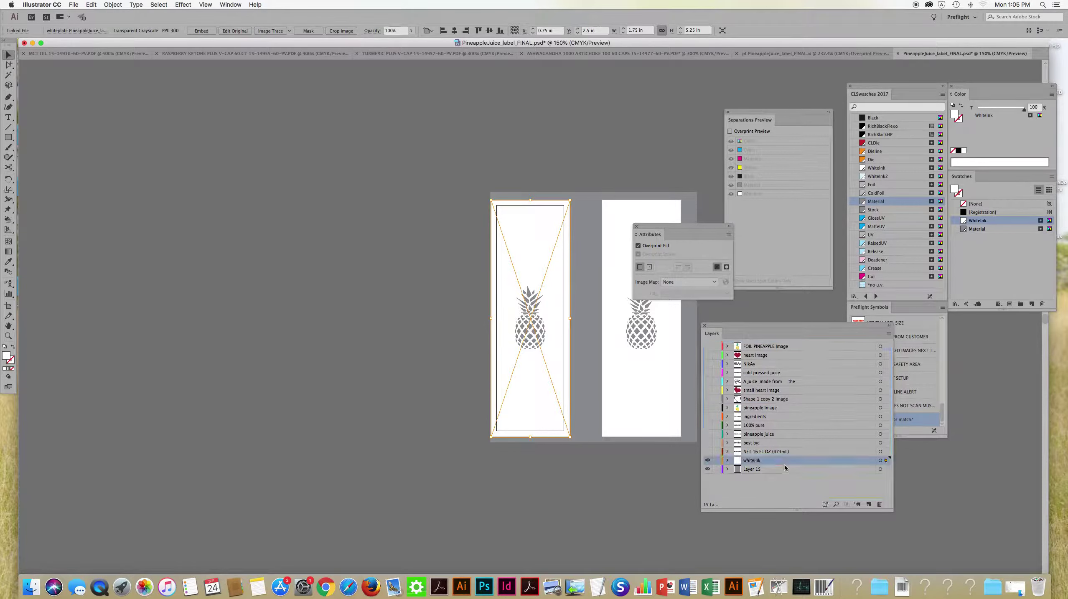
{"action": "left_click", "coordinate": [708, 460], "text": "alt"}
{"action": "left_click", "coordinate": [576, 466]}
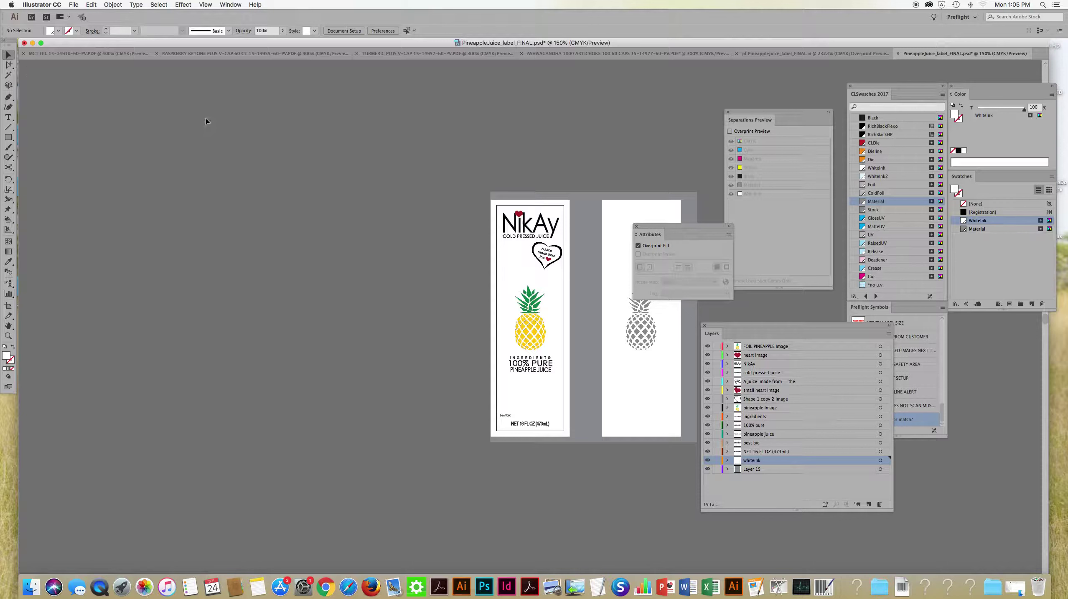
{"action": "scroll", "coordinate": [637, 157], "scroll_direction": "right", "scroll_amount": 2}
{"action": "scroll", "coordinate": [631, 157], "scroll_direction": "right", "scroll_amount": 4}
{"action": "scroll", "coordinate": [629, 155], "scroll_direction": "right", "scroll_amount": 3}
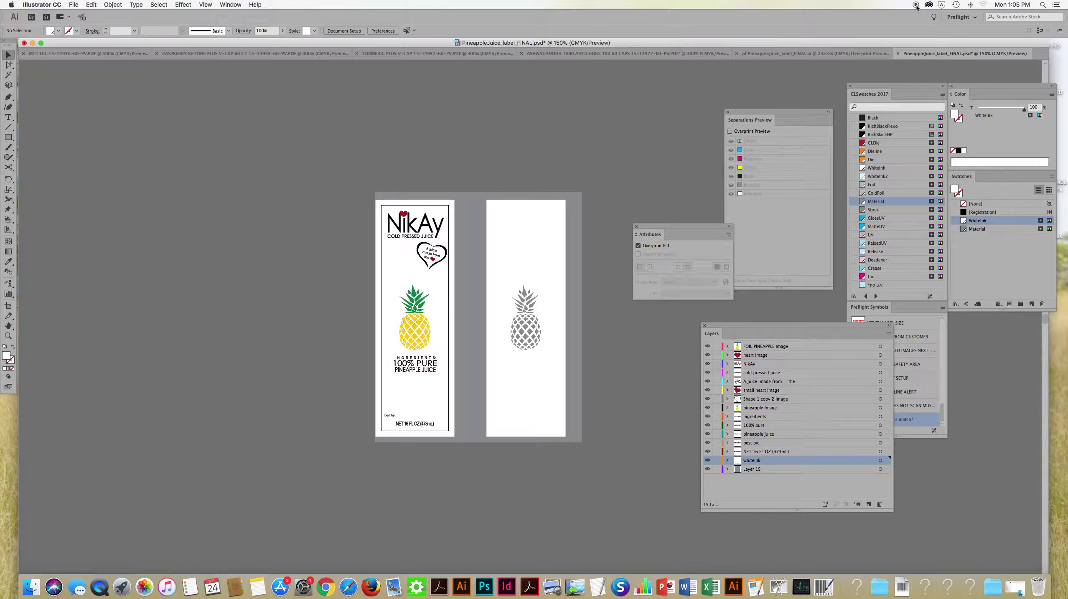
- Add a 'white plate' text caption above the right artboard and re-enable Overprint Preview
{"action": "left_click", "coordinate": [8, 117]}
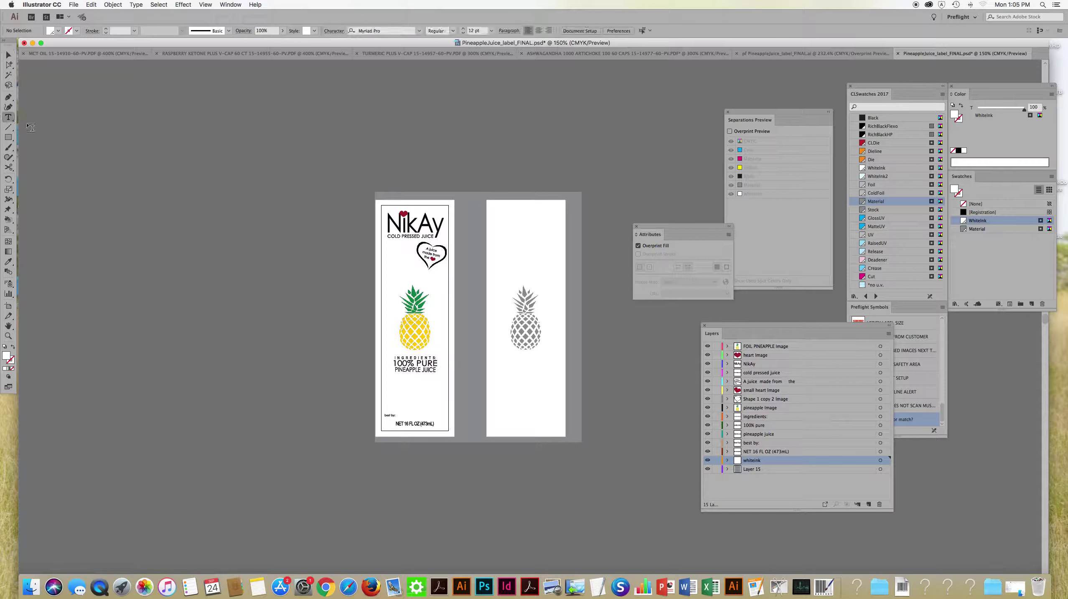
{"action": "left_click", "coordinate": [498, 176]}
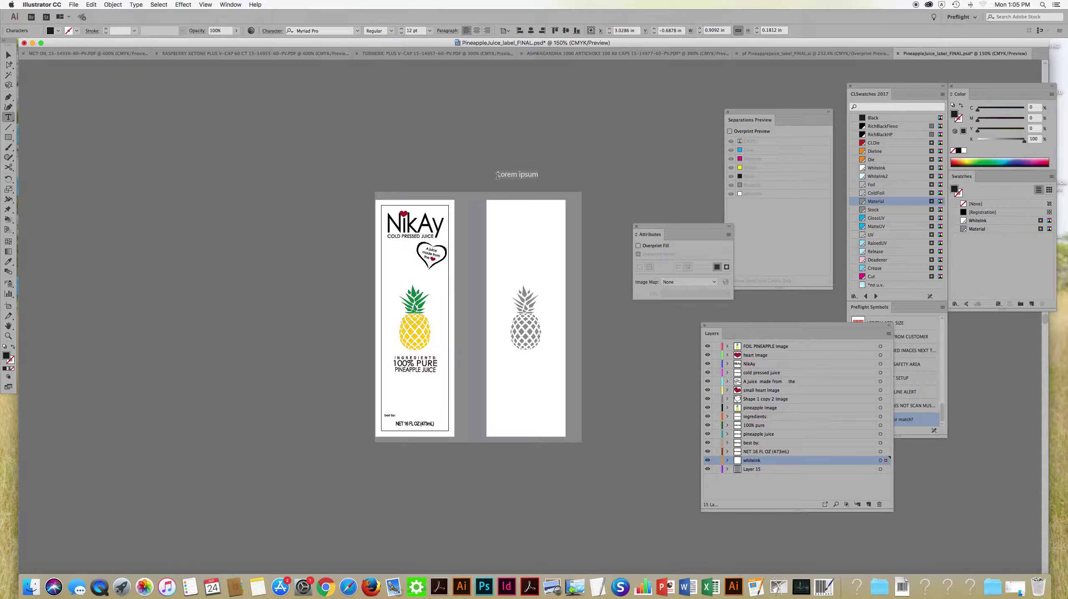
{"action": "type", "text": "white"}
{"action": "type", "text": " plate"}
{"action": "left_click", "coordinate": [8, 64]}
{"action": "left_click", "coordinate": [729, 131]}
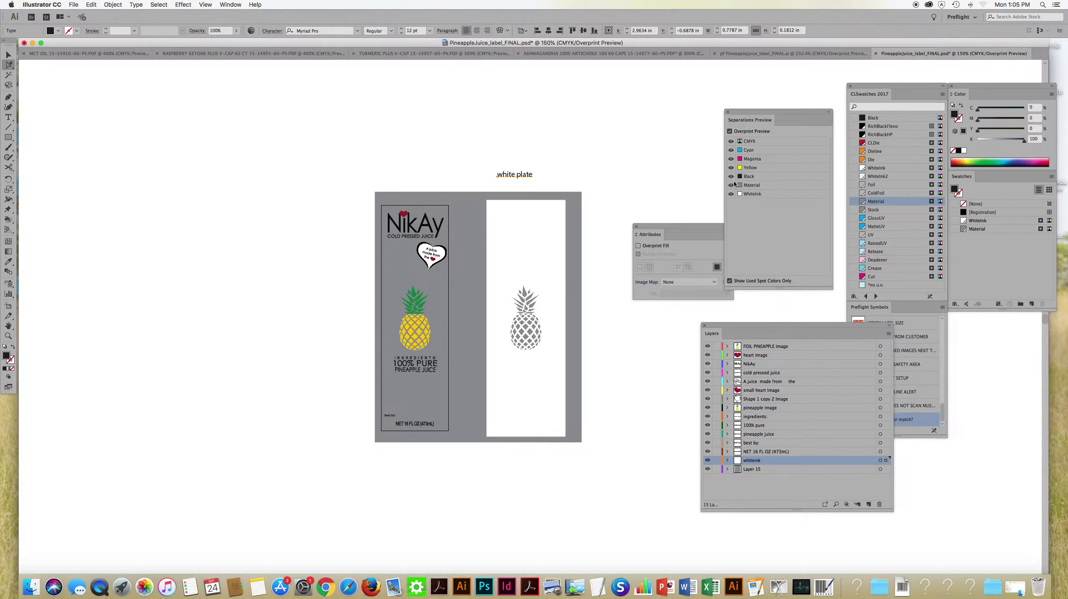
- Select every object sharing the NikAy 'y' fill colour and set it to 100% black
{"action": "left_click", "coordinate": [440, 228]}
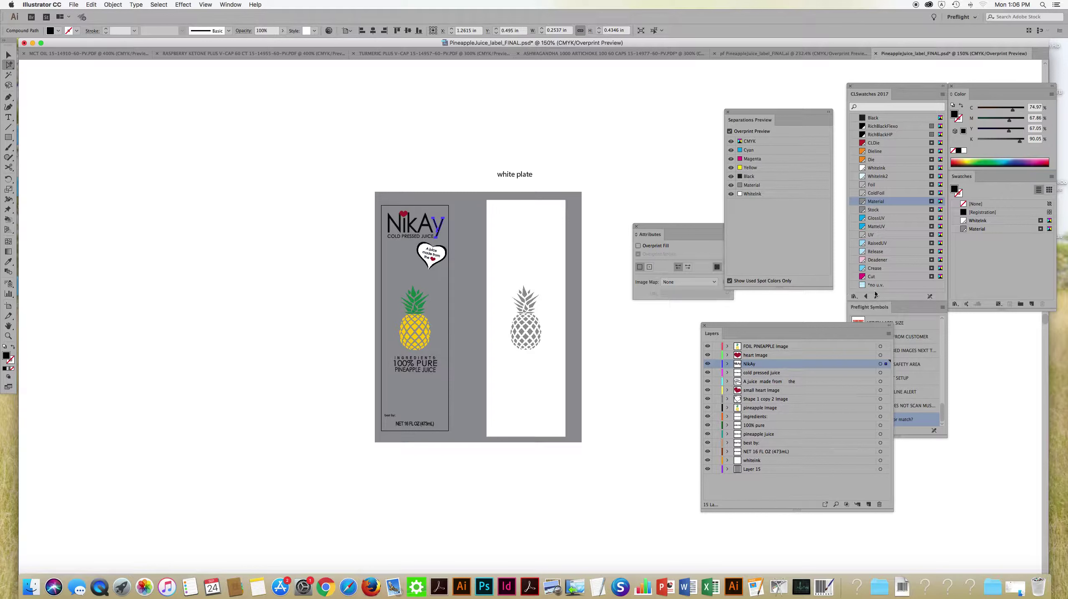
{"action": "left_click_drag", "start_coordinate": [975, 94], "coordinate": [632, 86]}
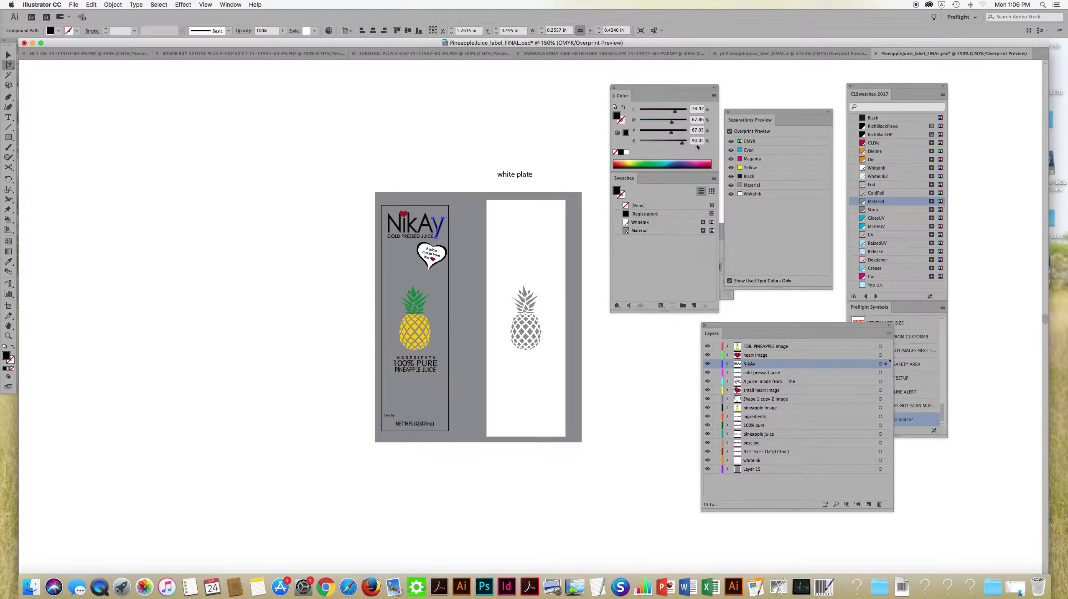
{"action": "left_click", "coordinate": [205, 5]}
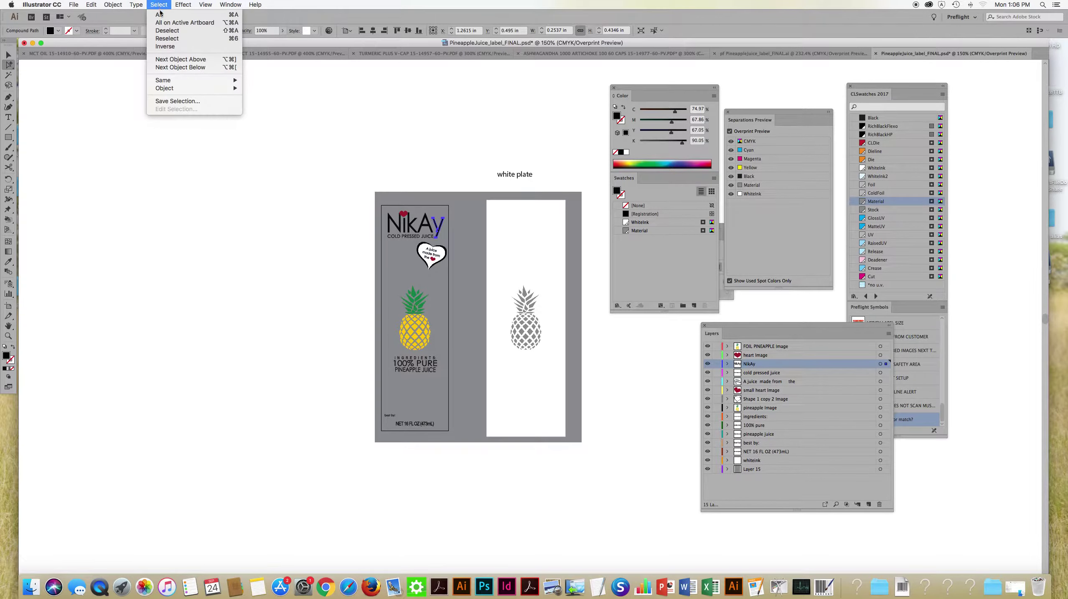
{"action": "mouse_move", "coordinate": [163, 80]}
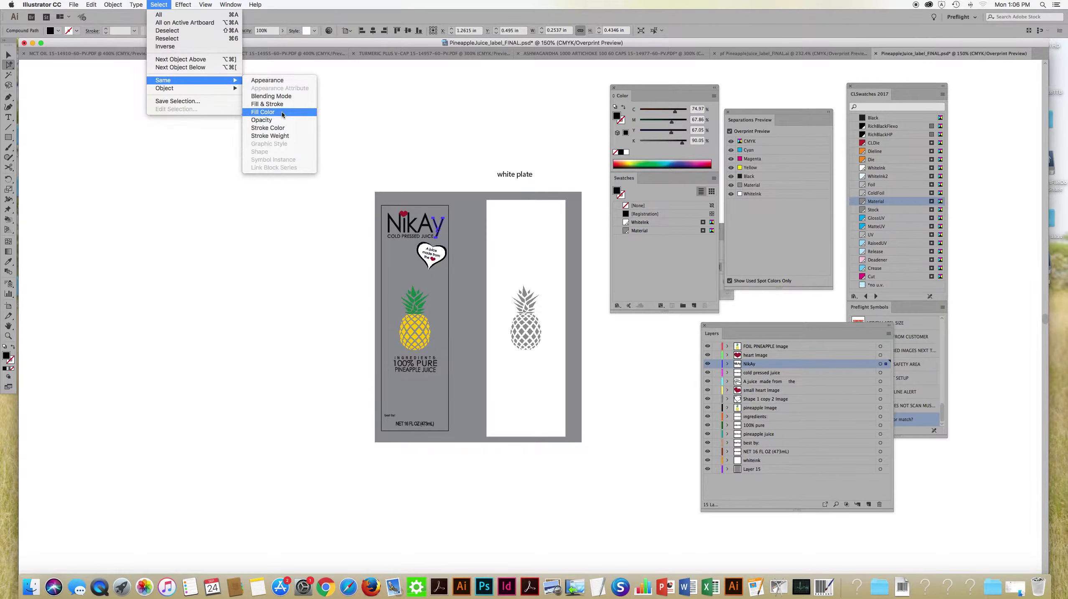
{"action": "left_click", "coordinate": [281, 112]}
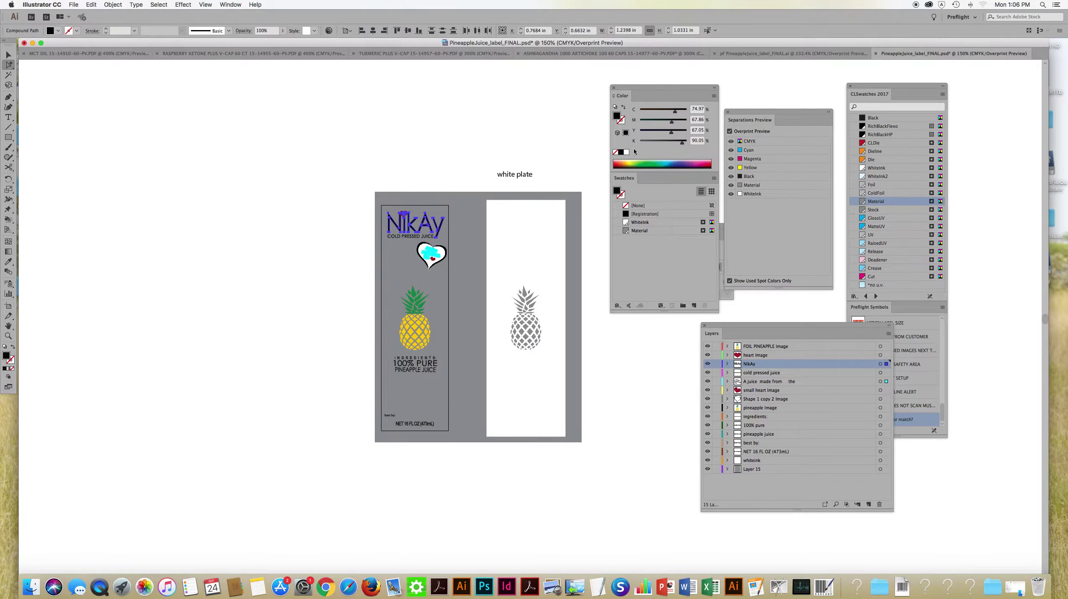
{"action": "left_click", "coordinate": [621, 153]}
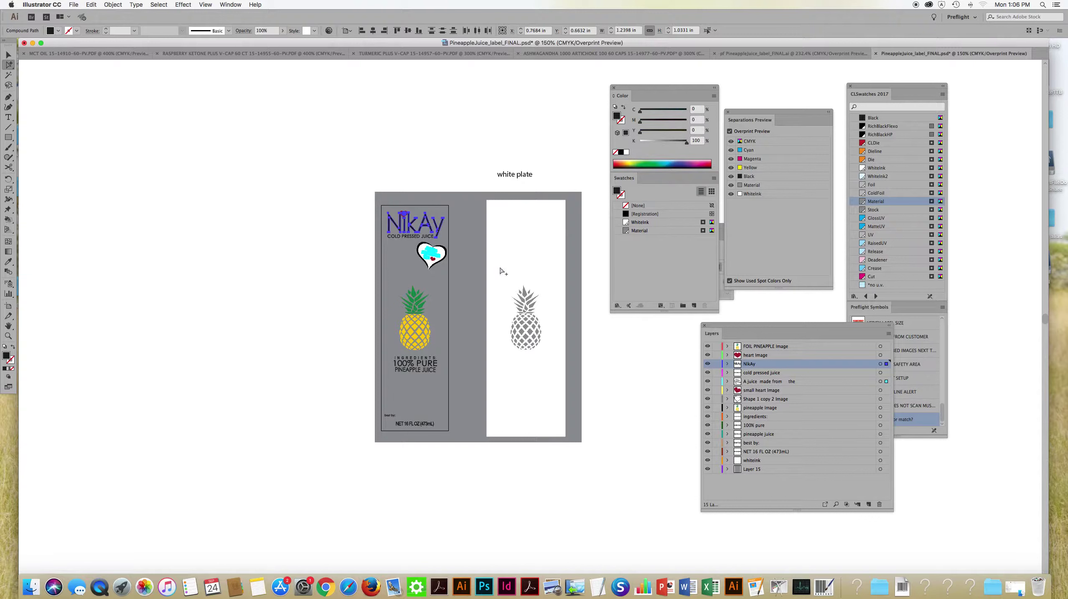
- Select all text matching the '100% pure' fill colour, recolour it black, and deselect
{"action": "left_click", "coordinate": [433, 368]}
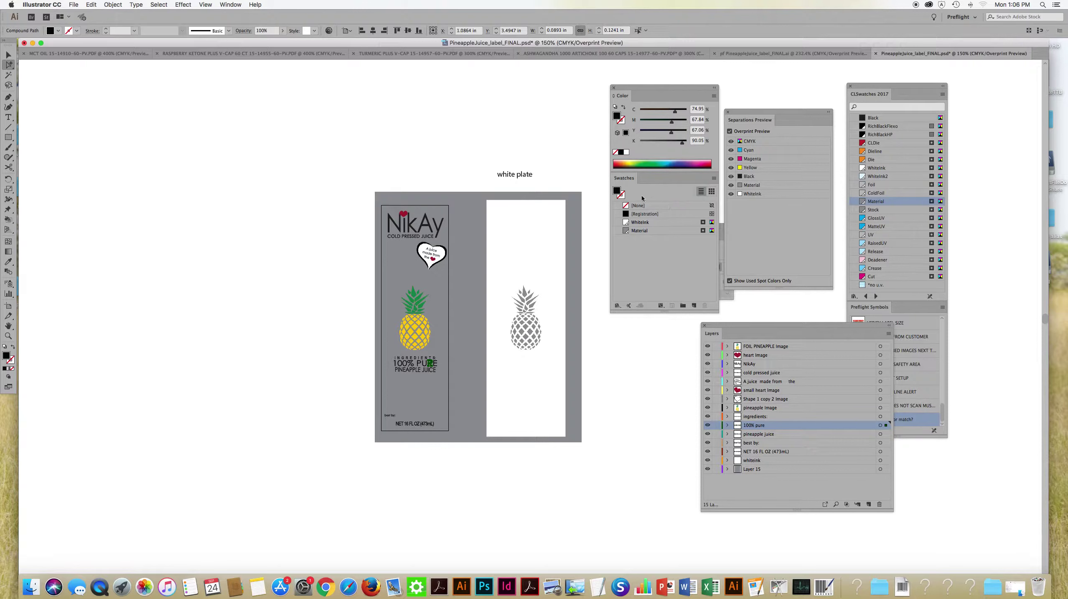
{"action": "left_click", "coordinate": [159, 6]}
{"action": "mouse_move", "coordinate": [164, 80]}
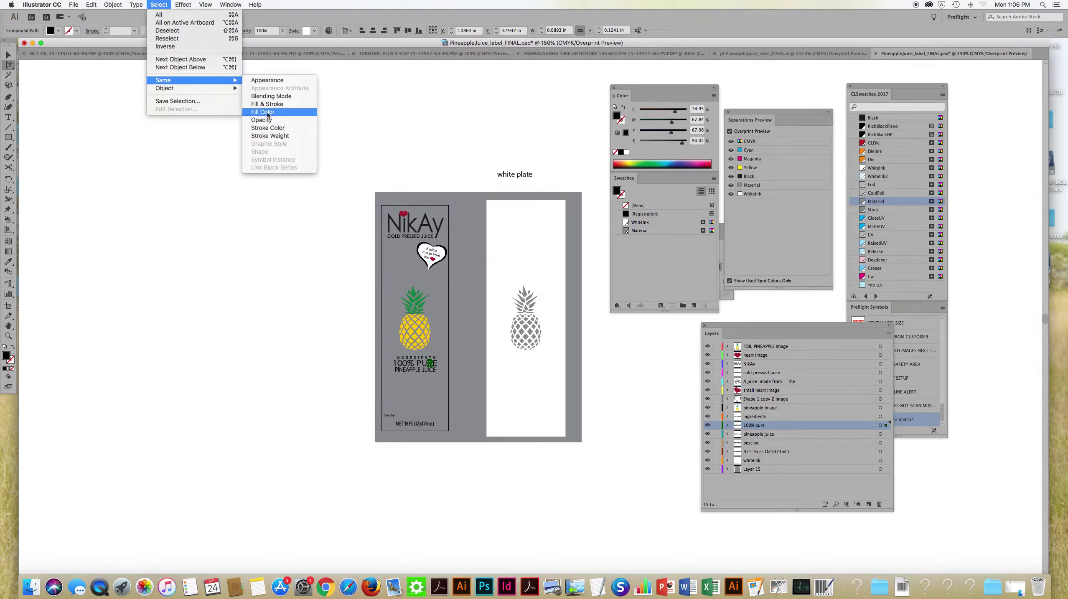
{"action": "left_click", "coordinate": [266, 114]}
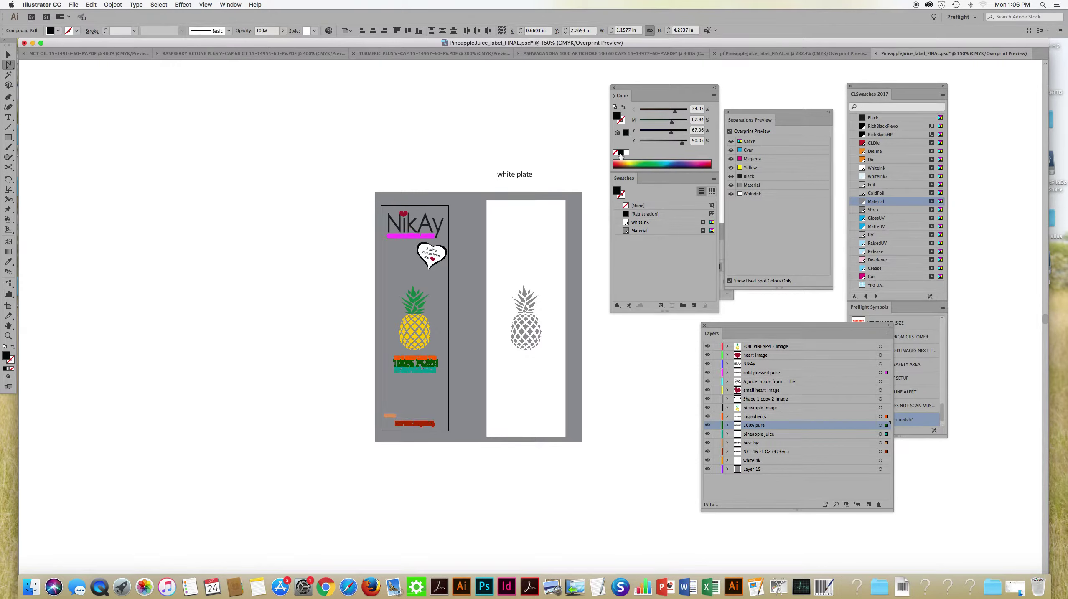
{"action": "left_click", "coordinate": [435, 159]}
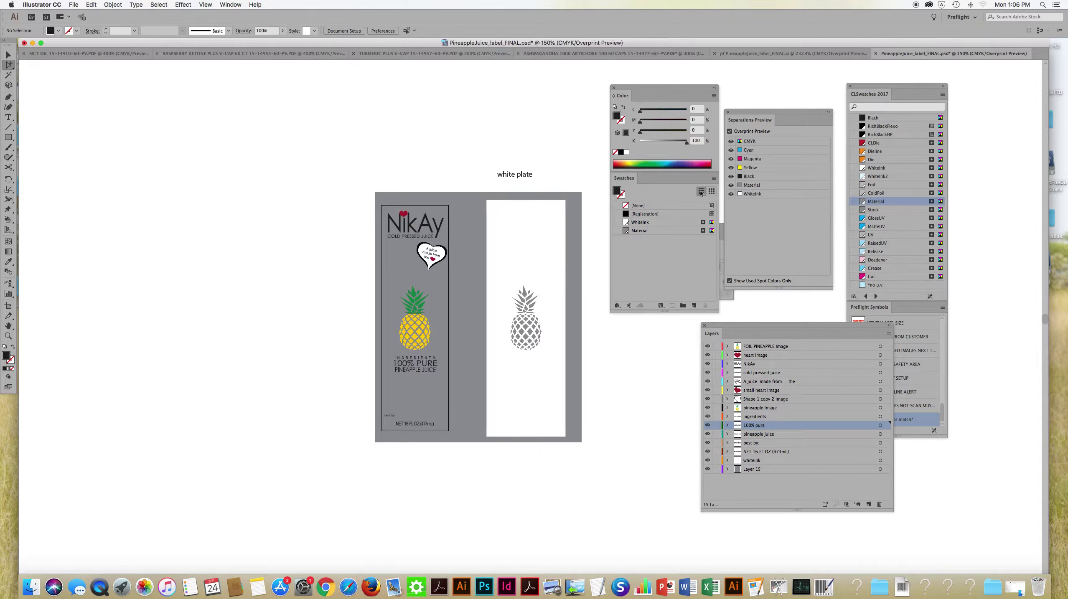
- Toggle the Black separation off and on, then move the 'white plate' caption above the right artboard
{"action": "left_click", "coordinate": [731, 177]}
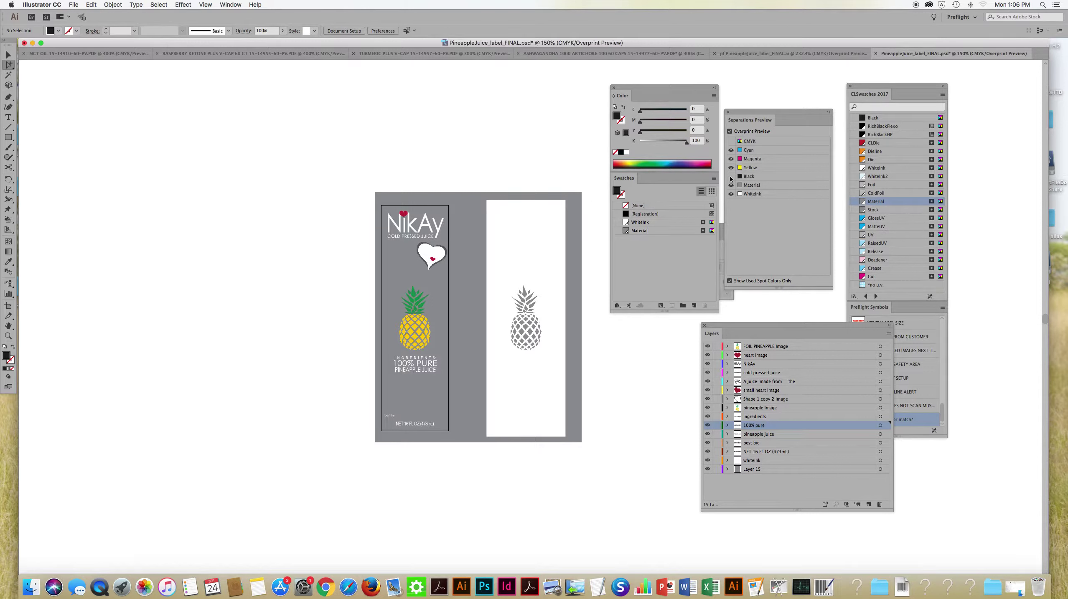
{"action": "left_click", "coordinate": [731, 176]}
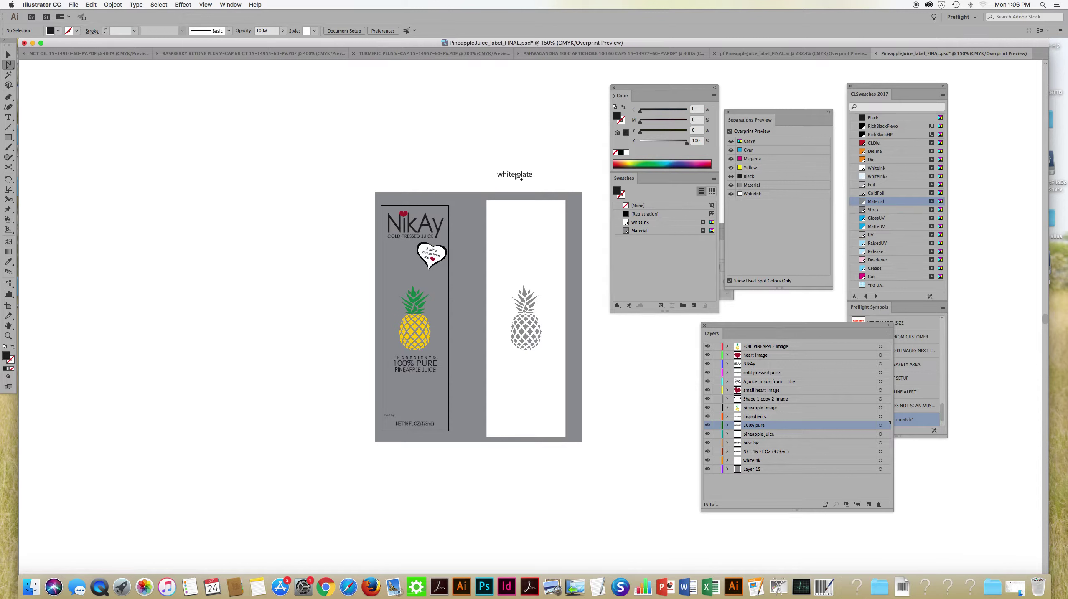
{"action": "left_click_drag", "start_coordinate": [519, 177], "coordinate": [538, 187]}
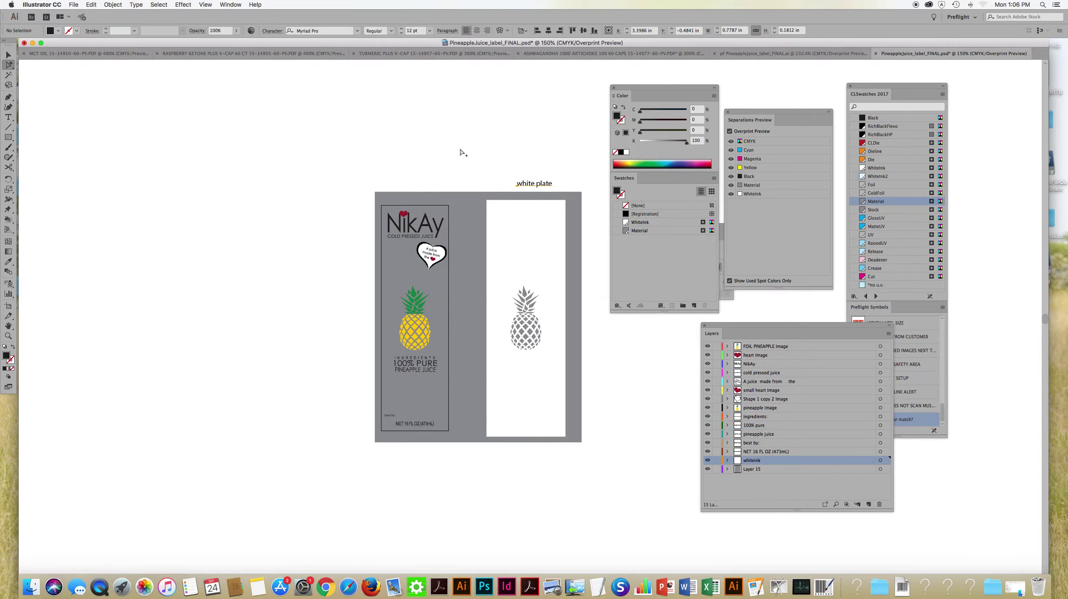